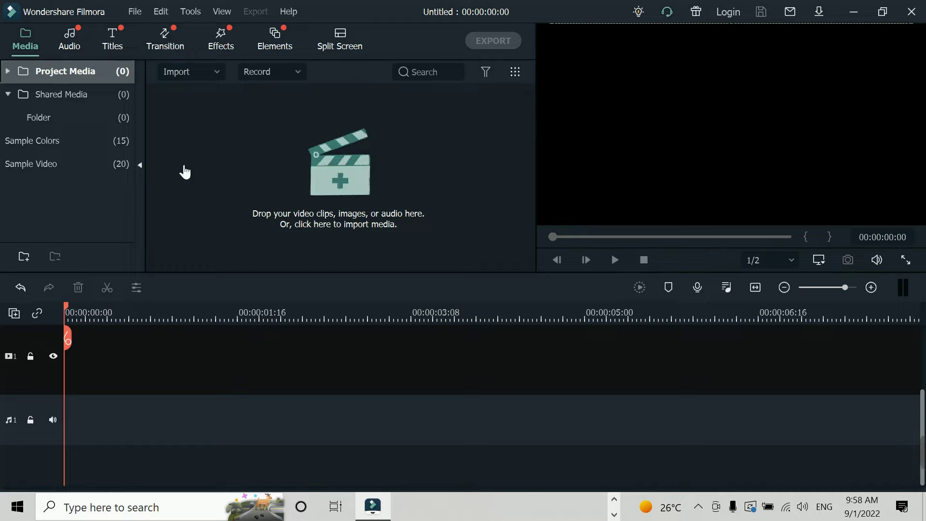
Search the Titles library for 'DEF' and drag the Default Title onto the video track.
{"action": "left_click", "coordinate": [107, 46]}
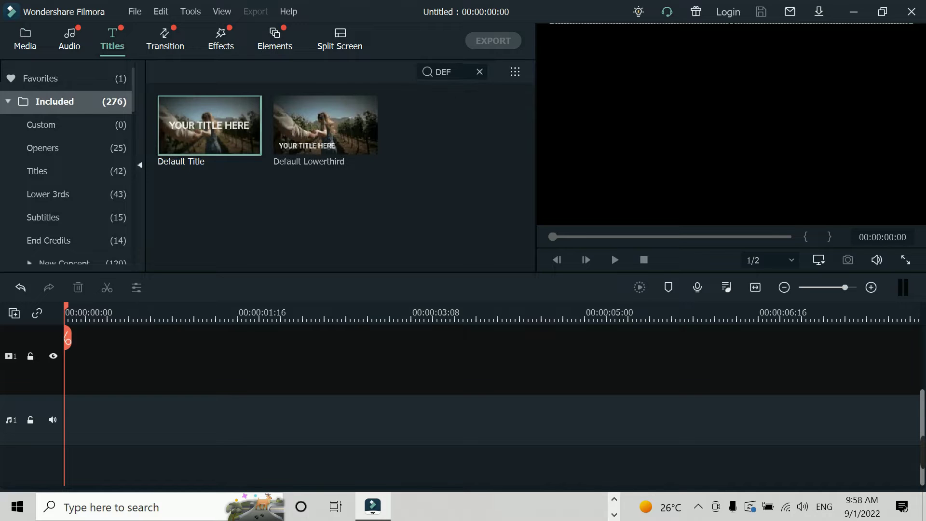
{"action": "left_click", "coordinate": [479, 72]}
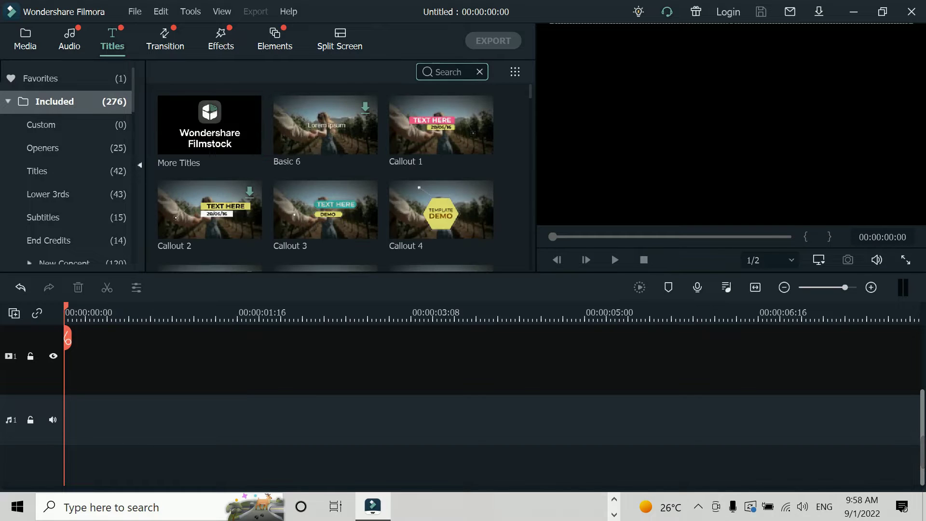
{"action": "type", "text": "DEF"}
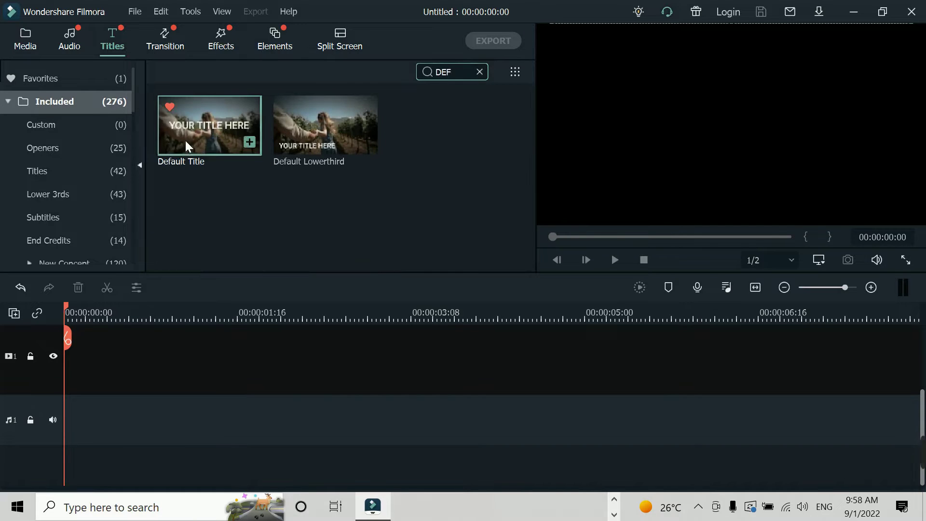
{"action": "mouse_move", "coordinate": [243, 140]}
{"action": "left_mouse_down"}
{"action": "mouse_move", "coordinate": [181, 345]}
{"action": "mouse_move", "coordinate": [79, 373]}
{"action": "left_mouse_up"}
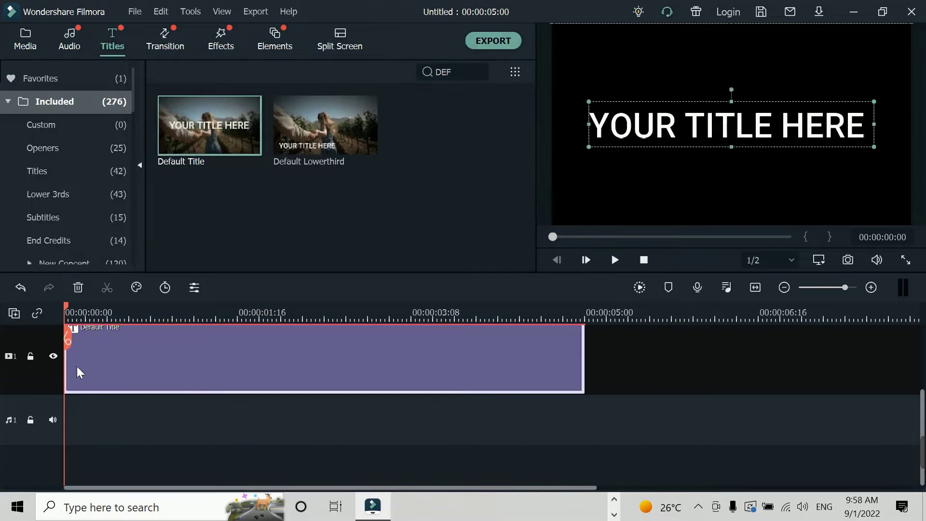
In Advanced Text Edit, replace the default text box with a rounded-rectangle shape box.
{"action": "double_click", "coordinate": [355, 348]}
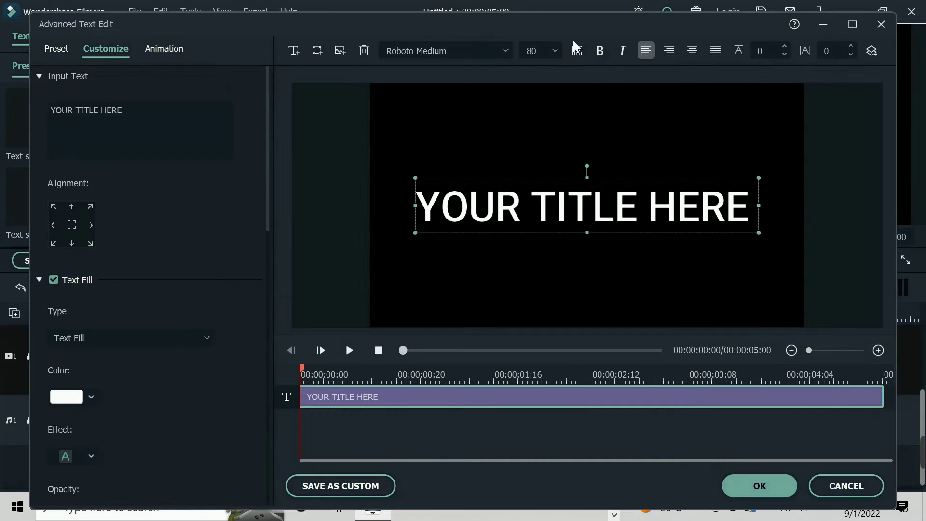
{"action": "left_click", "coordinate": [364, 50]}
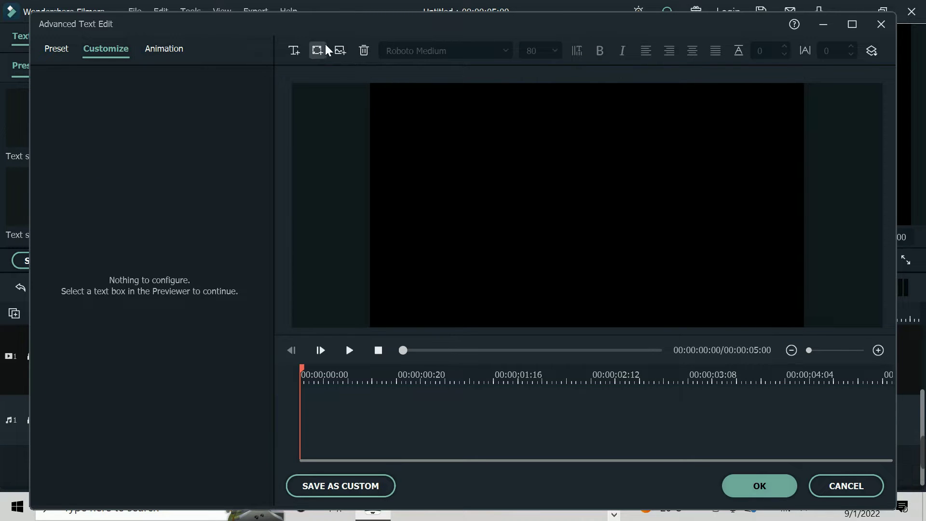
{"action": "left_click", "coordinate": [316, 50]}
{"action": "left_click", "coordinate": [372, 125]}
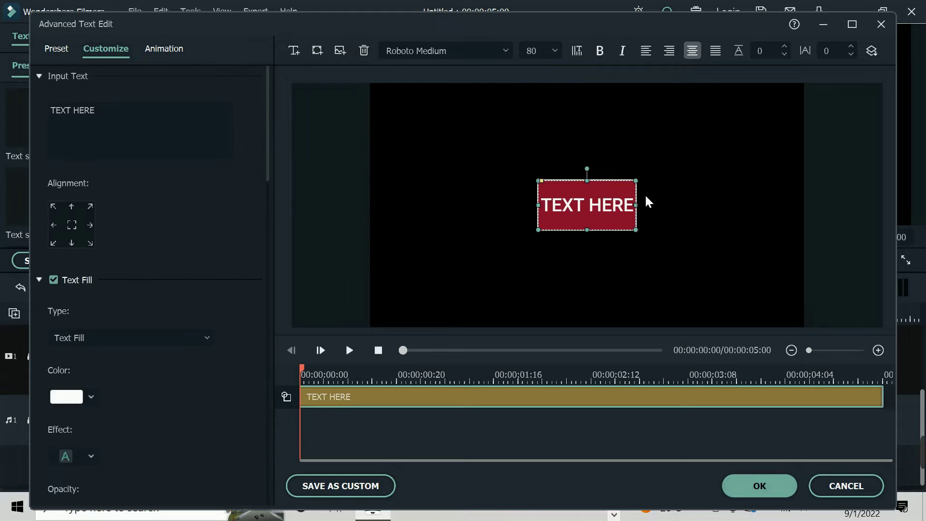
Widen the red TEXT HERE box and centre it horizontally in the frame.
{"action": "left_click_drag", "start_coordinate": [646, 210], "coordinate": [603, 213]}
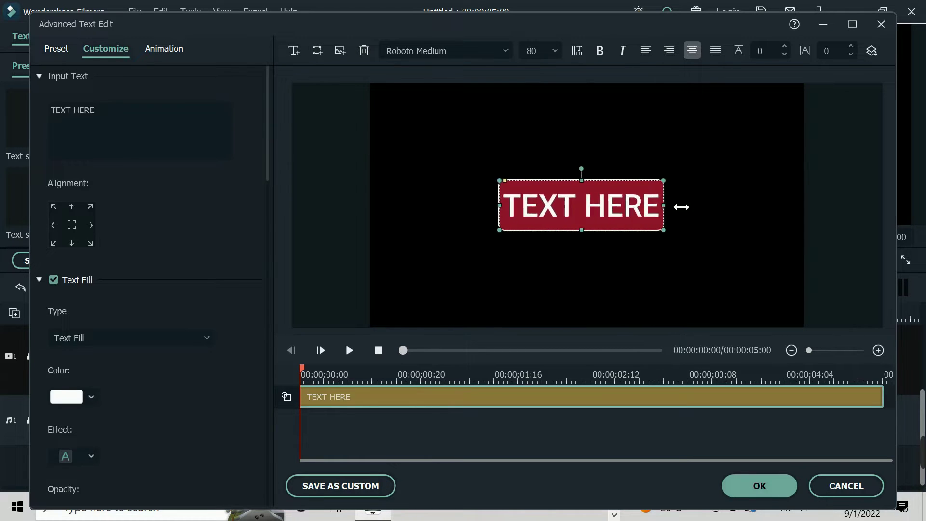
{"action": "left_click_drag", "start_coordinate": [607, 207], "coordinate": [691, 207]}
{"action": "left_click_drag", "start_coordinate": [507, 207], "coordinate": [459, 206]}
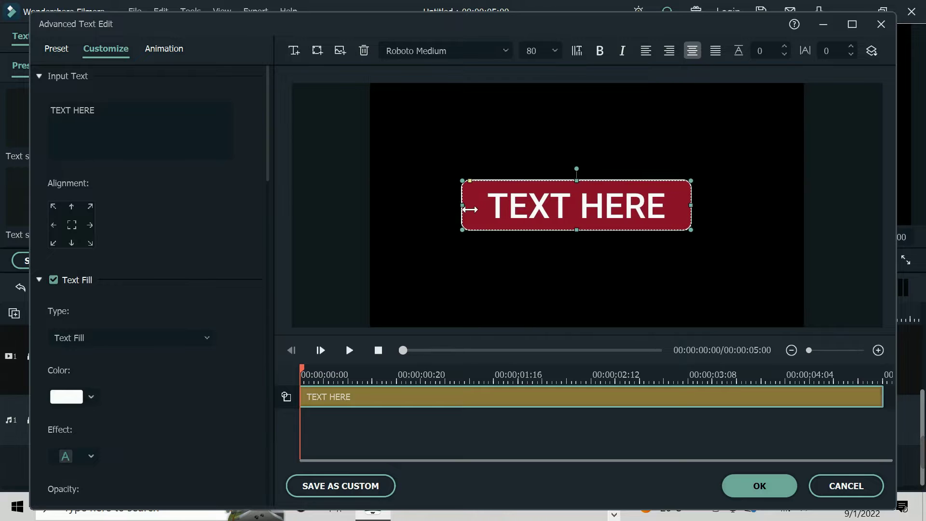
{"action": "left_click_drag", "start_coordinate": [545, 207], "coordinate": [559, 213]}
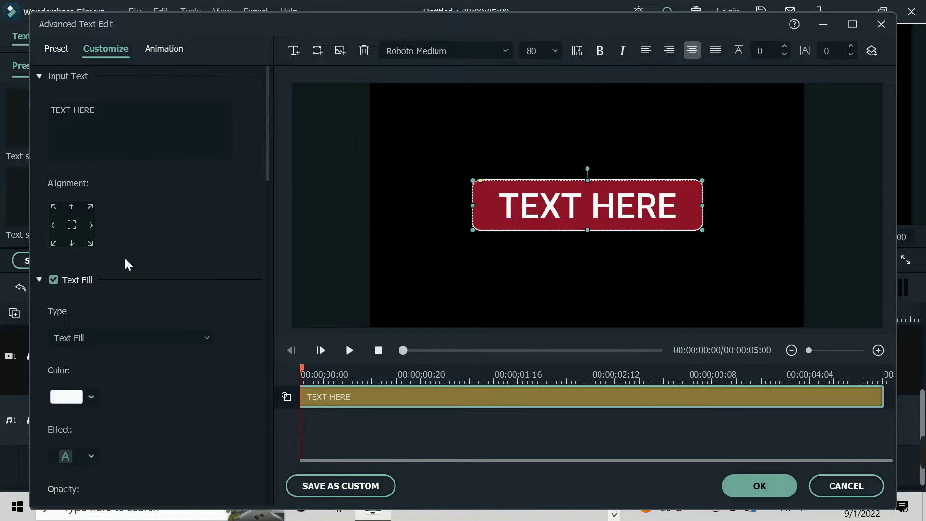
{"action": "left_click", "coordinate": [74, 224]}
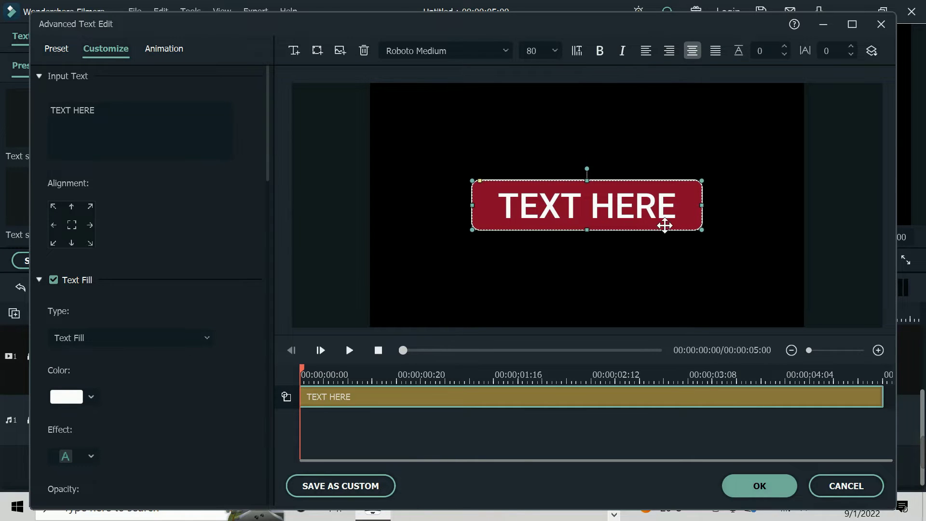
Delete all the TEXT HERE wording from the red box.
{"action": "left_click", "coordinate": [97, 130]}
{"action": "key", "text": "ctrl+a"}
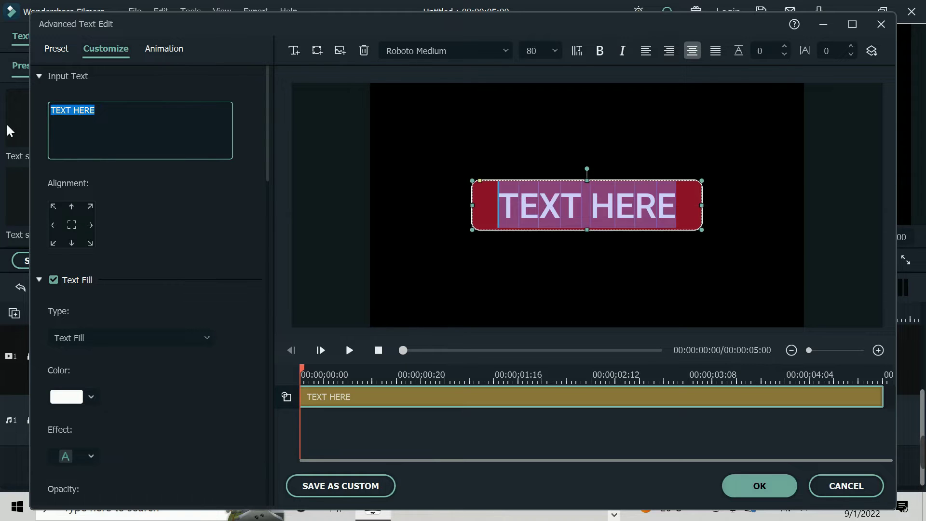
{"action": "key", "text": "BackSpace"}
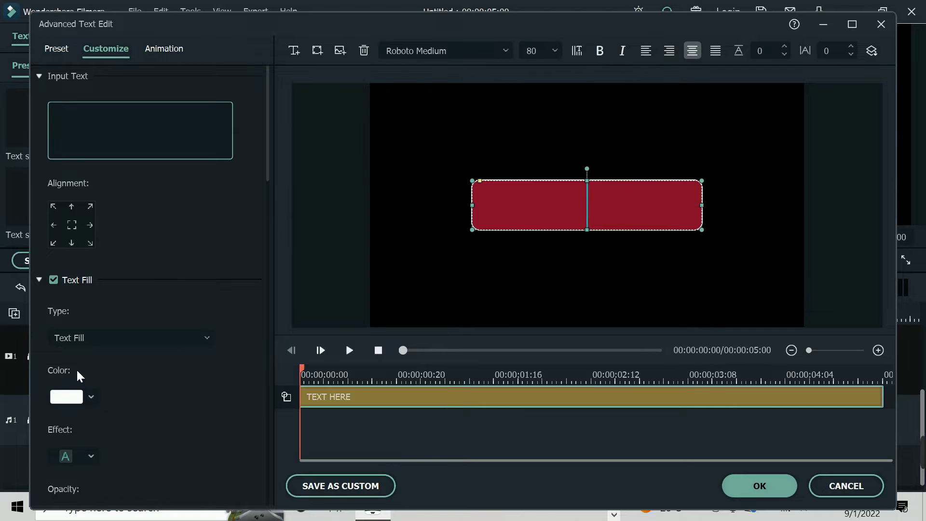
Set the shape fill to dark red, after briefly trying purple.
{"action": "scroll", "coordinate": [164, 323], "scroll_direction": "down", "scroll_amount": 8}
{"action": "scroll", "coordinate": [166, 322], "scroll_direction": "down", "scroll_amount": 4}
{"action": "scroll", "coordinate": [155, 310], "scroll_direction": "down", "scroll_amount": 4}
{"action": "scroll", "coordinate": [149, 314], "scroll_direction": "down", "scroll_amount": 3}
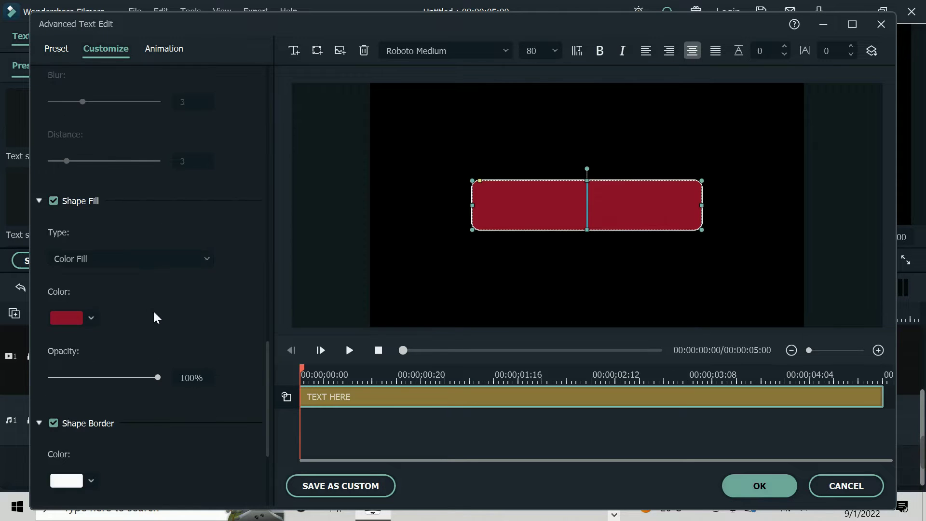
{"action": "left_click", "coordinate": [91, 317]}
{"action": "left_click", "coordinate": [68, 348]}
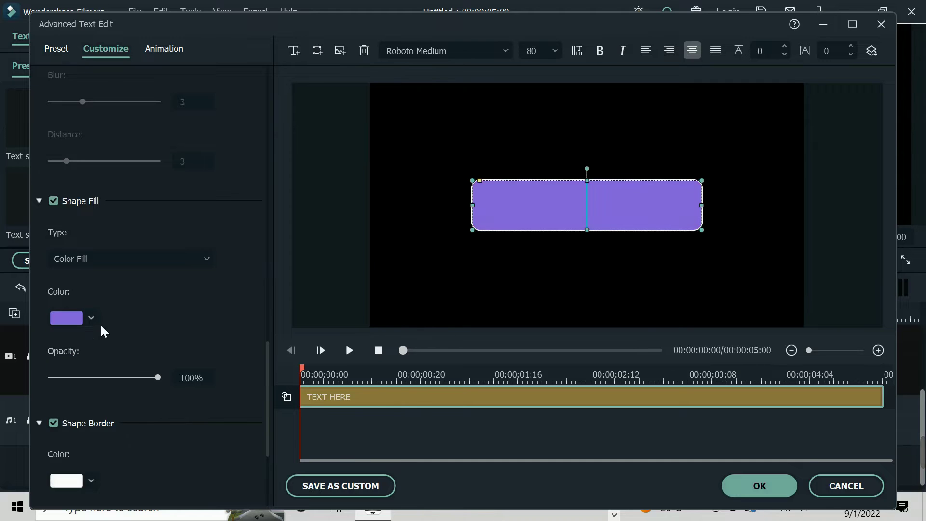
{"action": "left_click", "coordinate": [90, 317]}
{"action": "left_click", "coordinate": [96, 372]}
Adjust the Shape Border Size for a thin border.
{"action": "scroll", "coordinate": [125, 401], "scroll_direction": "down", "scroll_amount": 3}
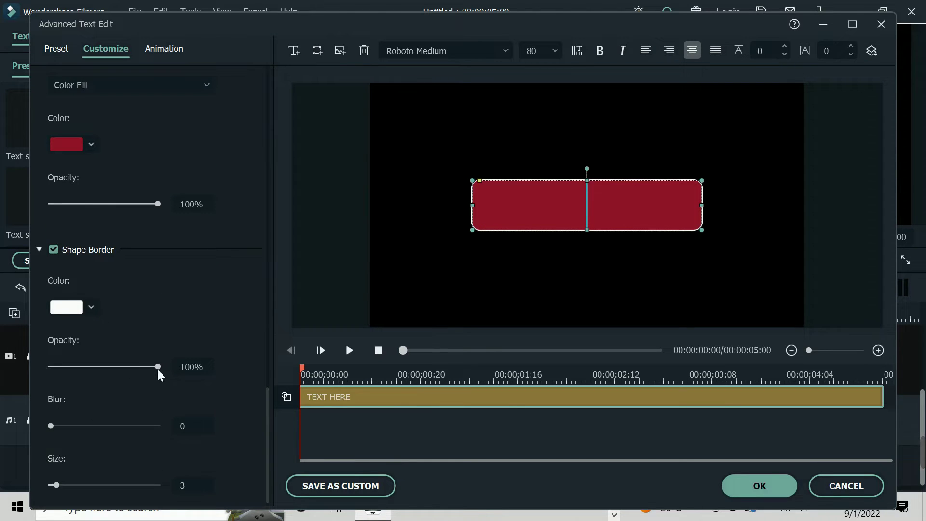
{"action": "scroll", "coordinate": [82, 457], "scroll_direction": "down", "scroll_amount": 1}
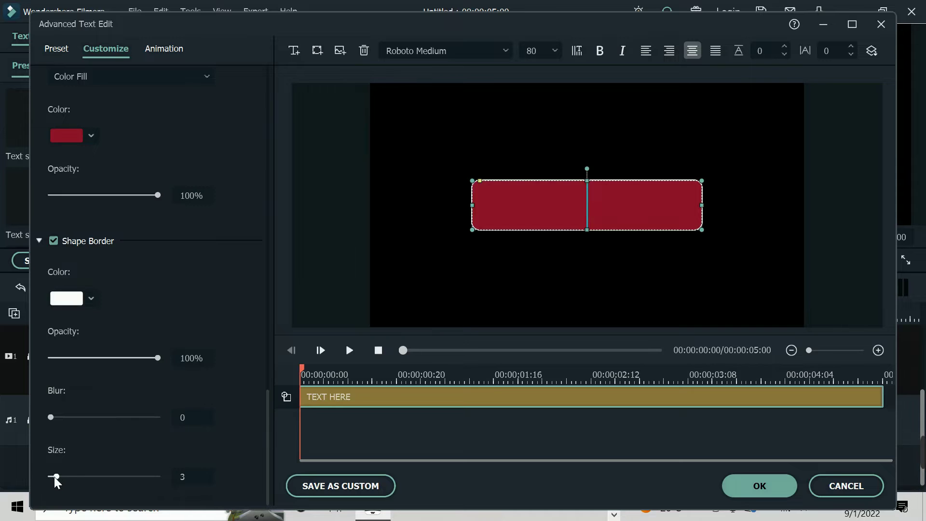
{"action": "mouse_move", "coordinate": [56, 477]}
{"action": "left_mouse_down"}
{"action": "mouse_move", "coordinate": [38, 475]}
{"action": "mouse_move", "coordinate": [54, 477]}
{"action": "left_mouse_up"}
Browse the Animation tab's zoom, fly-in and expansion presets for the red box.
{"action": "left_click", "coordinate": [165, 50]}
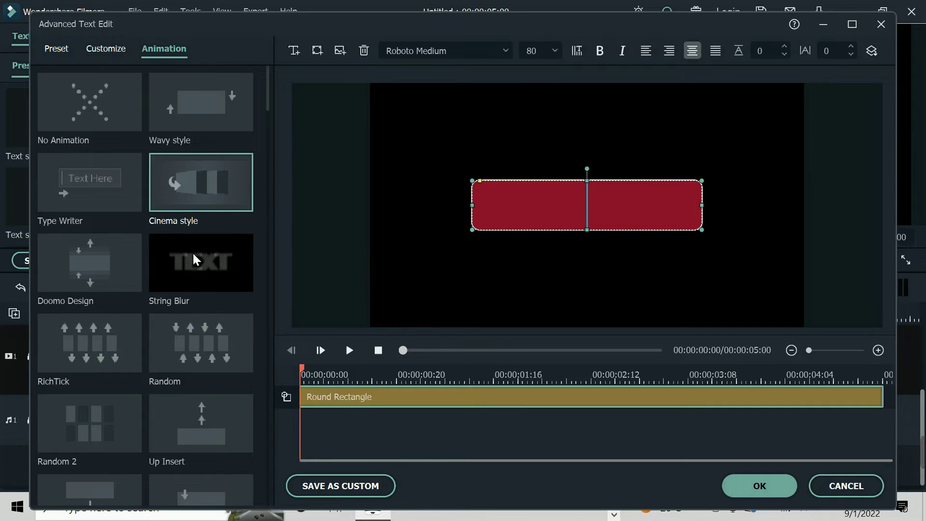
{"action": "scroll", "coordinate": [228, 352], "scroll_direction": "down", "scroll_amount": 10}
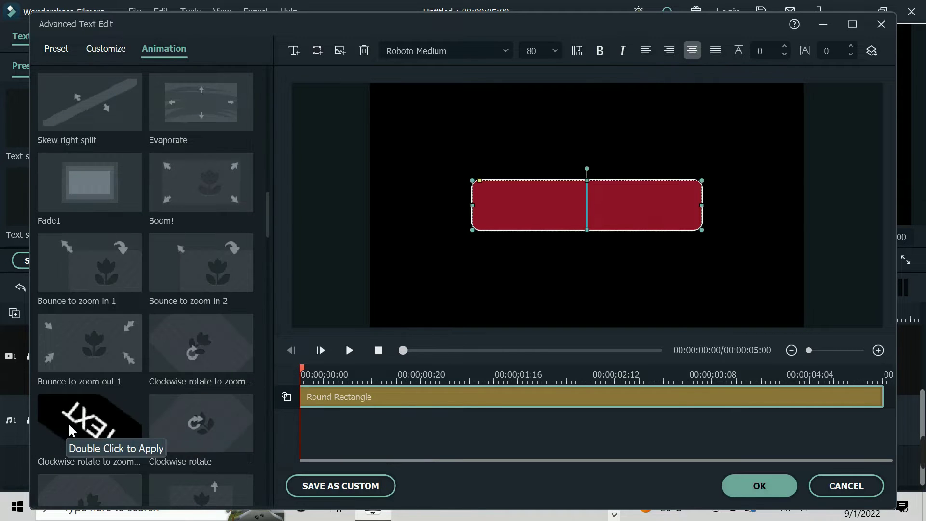
{"action": "scroll", "coordinate": [71, 423], "scroll_direction": "down", "scroll_amount": 3}
{"action": "scroll", "coordinate": [95, 276], "scroll_direction": "down", "scroll_amount": 6}
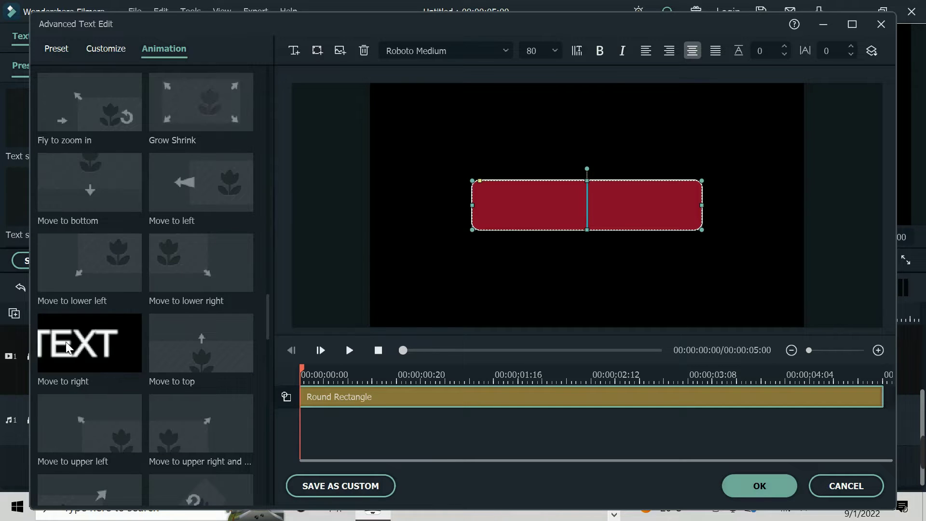
{"action": "scroll", "coordinate": [68, 341], "scroll_direction": "down", "scroll_amount": 3}
{"action": "scroll", "coordinate": [103, 316], "scroll_direction": "down", "scroll_amount": 5}
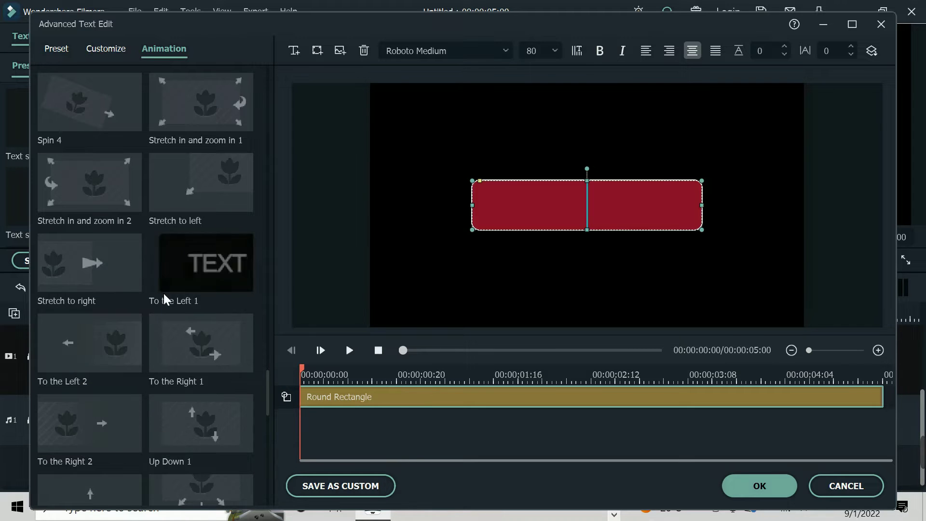
{"action": "scroll", "coordinate": [164, 289], "scroll_direction": "down", "scroll_amount": 5}
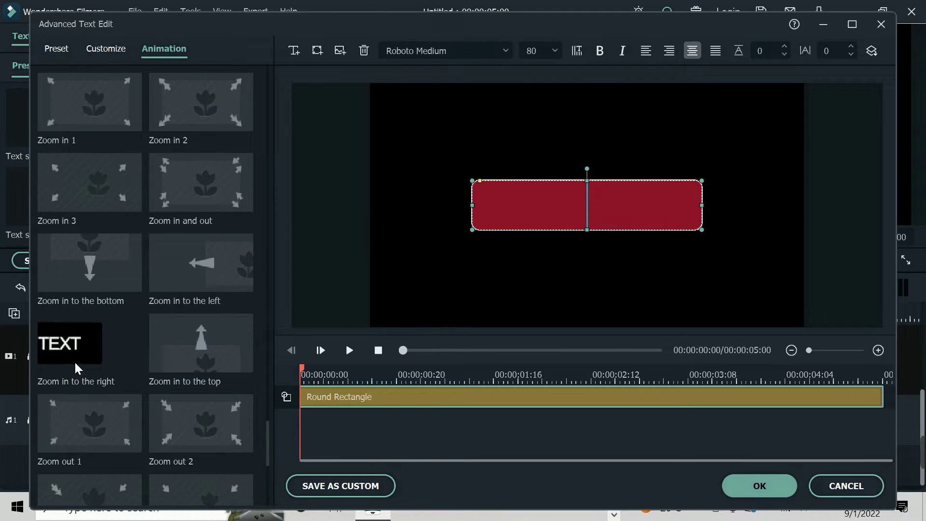
{"action": "scroll", "coordinate": [219, 266], "scroll_direction": "down", "scroll_amount": 5}
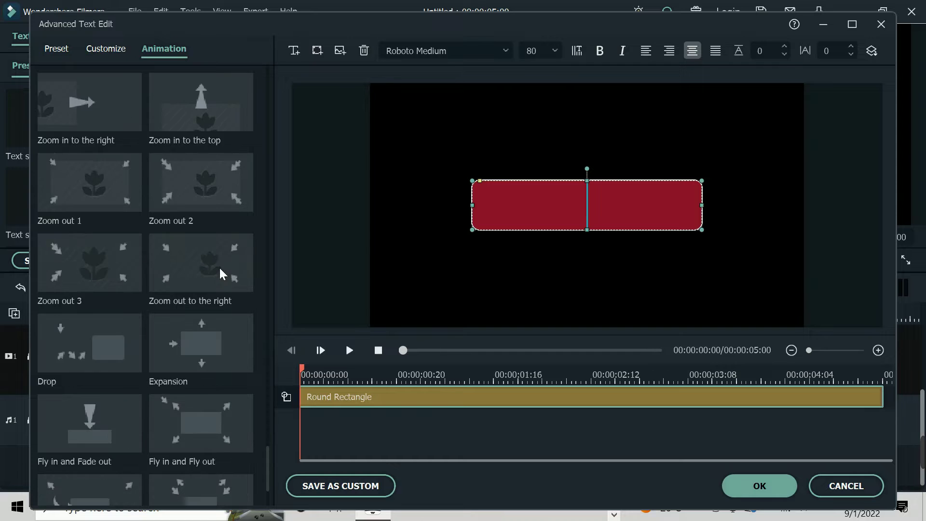
{"action": "scroll", "coordinate": [219, 268], "scroll_direction": "down", "scroll_amount": 3}
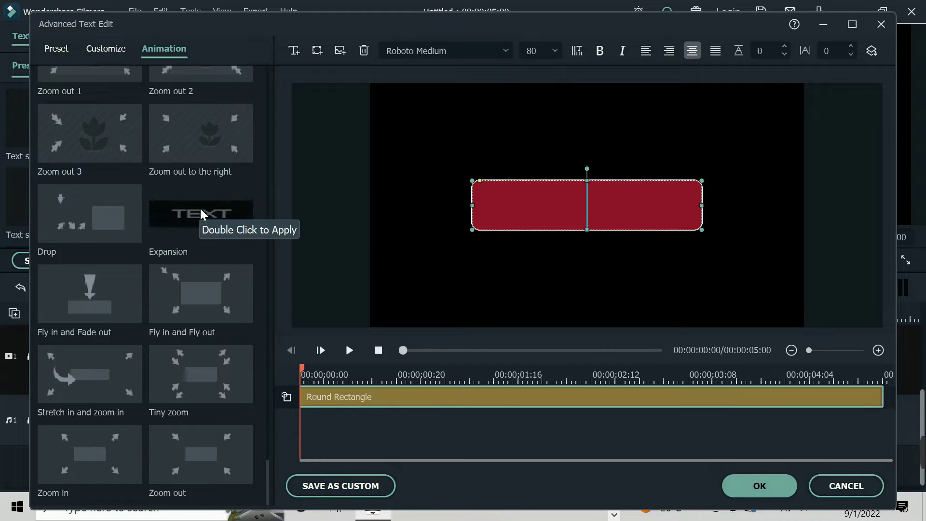
Scroll through the animation presets to reach the roll, spin and stretch-and-zoom options.
{"action": "scroll", "coordinate": [187, 386], "scroll_direction": "up", "scroll_amount": 5}
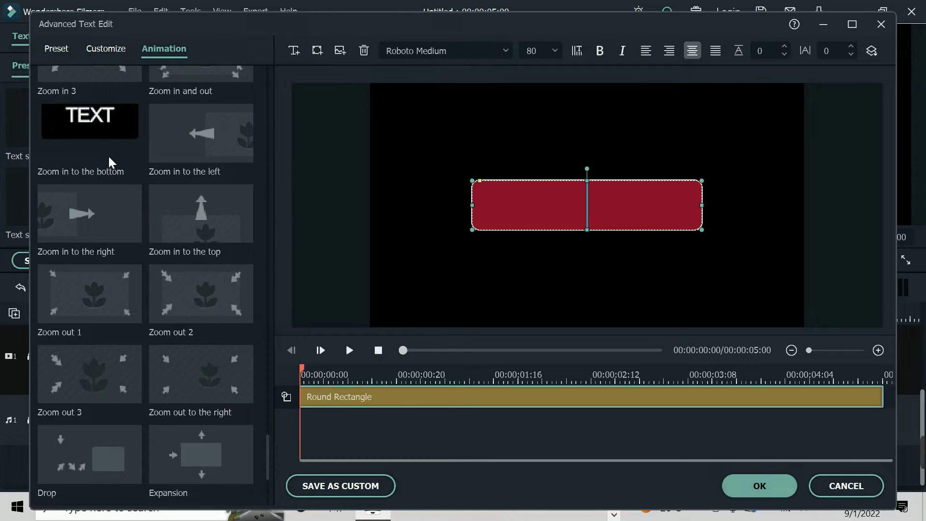
{"action": "scroll", "coordinate": [199, 208], "scroll_direction": "up", "scroll_amount": 5}
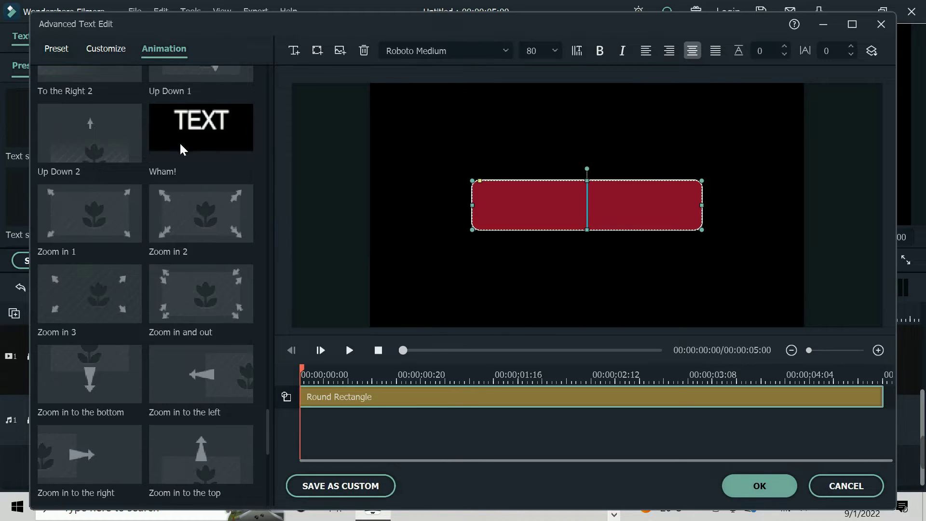
{"action": "scroll", "coordinate": [173, 270], "scroll_direction": "up", "scroll_amount": 5}
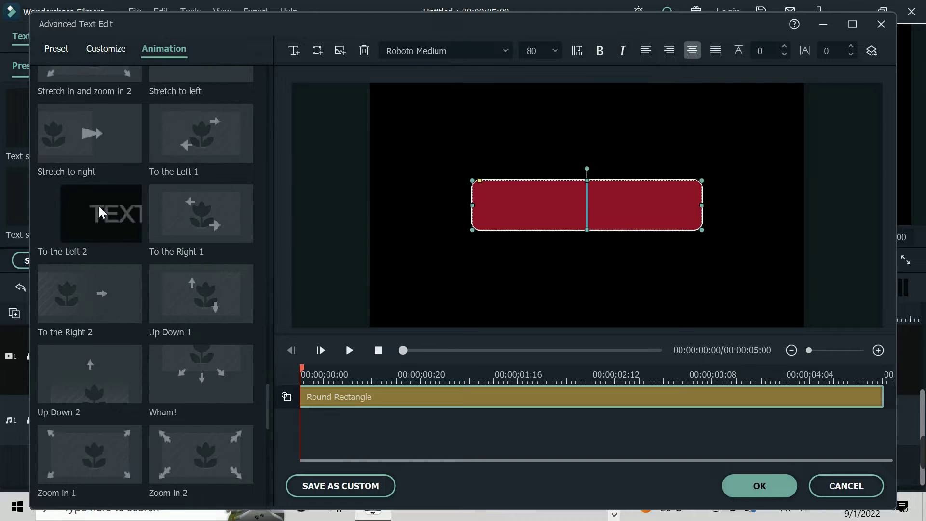
{"action": "scroll", "coordinate": [111, 250], "scroll_direction": "up", "scroll_amount": 5}
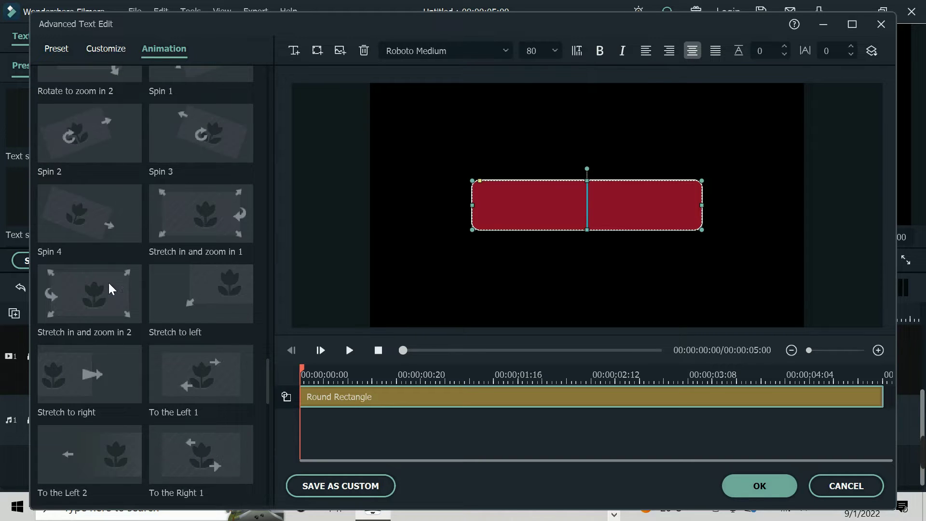
{"action": "scroll", "coordinate": [108, 284], "scroll_direction": "up", "scroll_amount": 5}
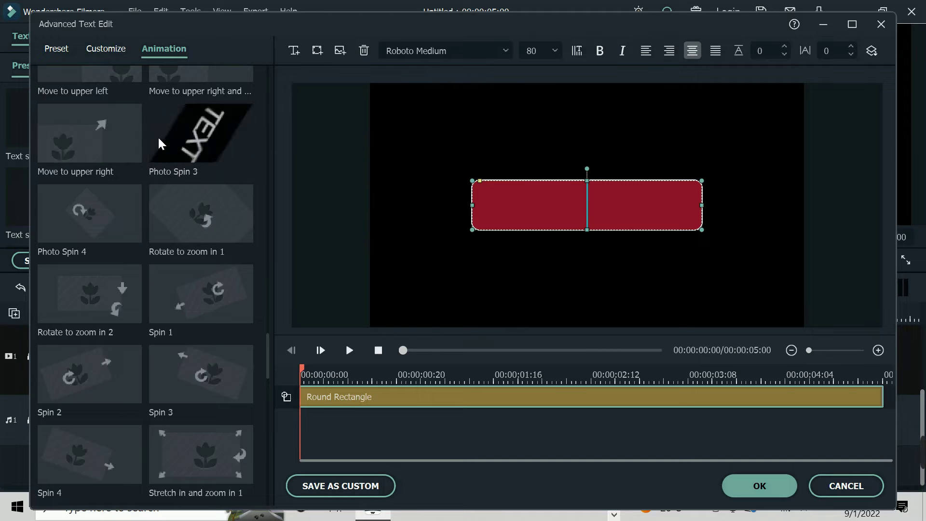
{"action": "scroll", "coordinate": [172, 261], "scroll_direction": "up", "scroll_amount": 5}
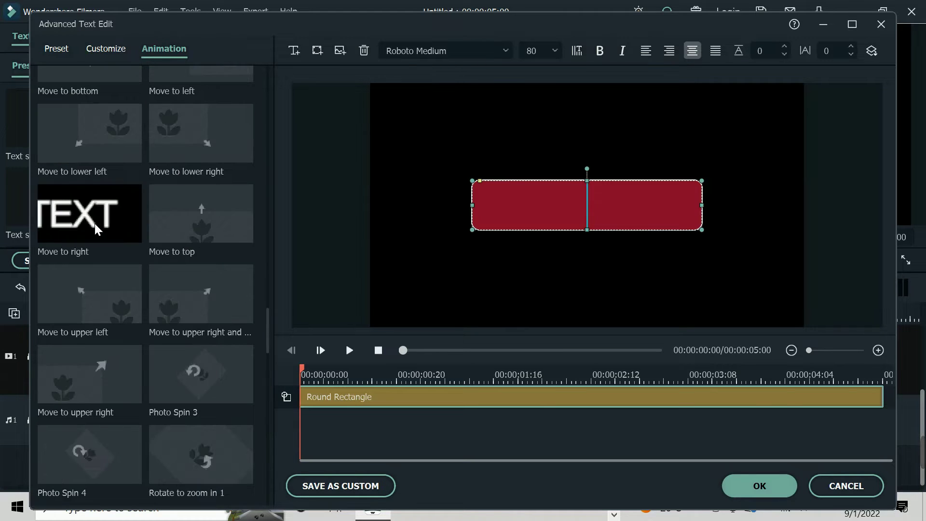
{"action": "scroll", "coordinate": [184, 227], "scroll_direction": "up", "scroll_amount": 3}
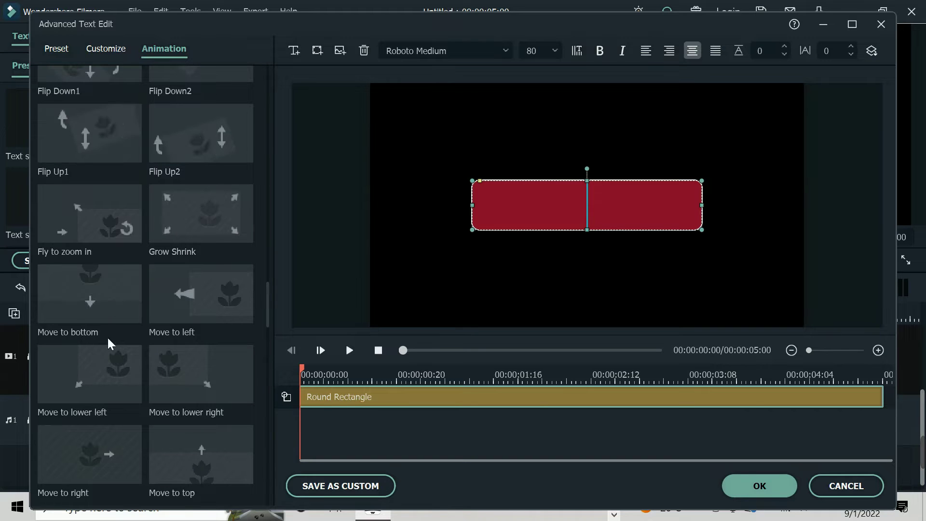
{"action": "scroll", "coordinate": [184, 244], "scroll_direction": "up", "scroll_amount": 5}
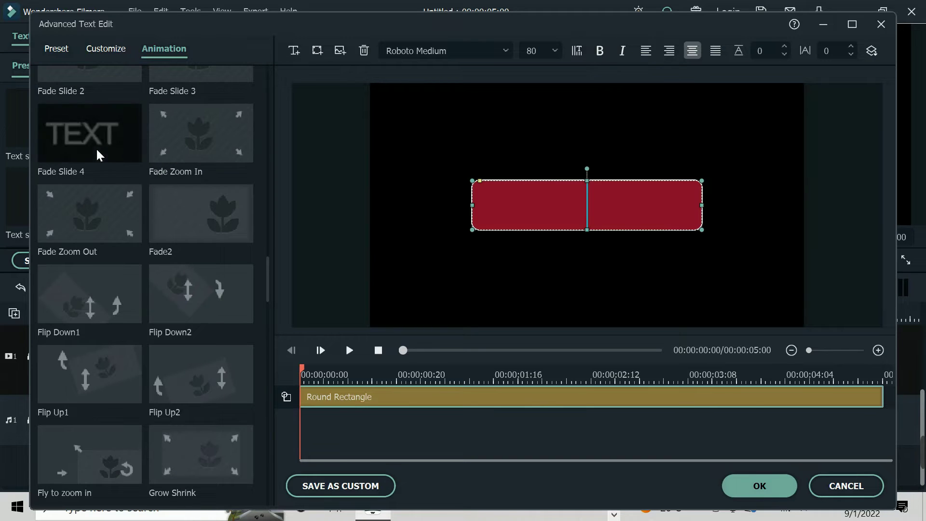
{"action": "scroll", "coordinate": [77, 254], "scroll_direction": "up", "scroll_amount": 5}
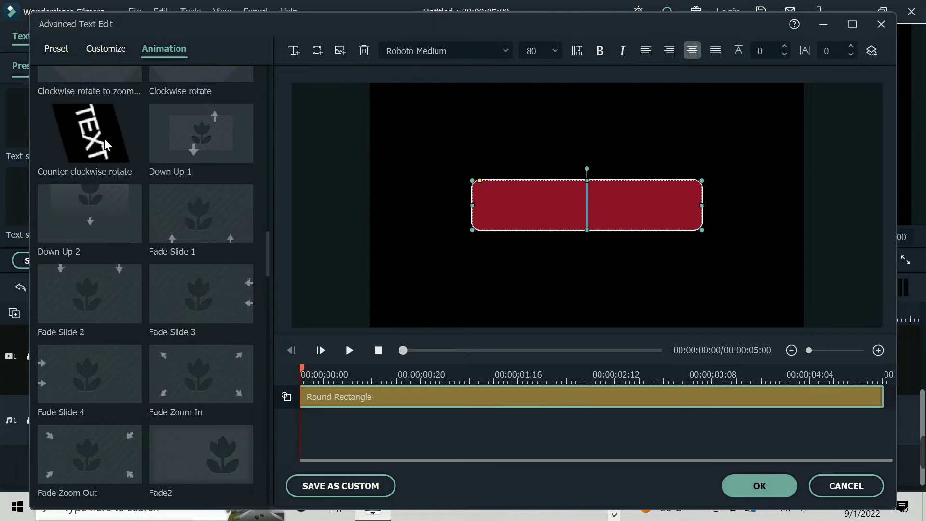
{"action": "scroll", "coordinate": [104, 144], "scroll_direction": "up", "scroll_amount": 8}
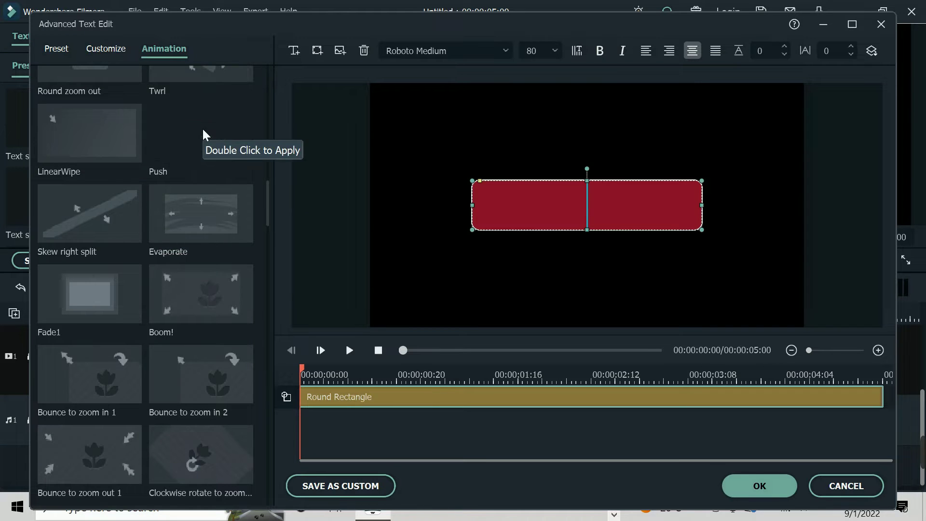
{"action": "scroll", "coordinate": [188, 185], "scroll_direction": "up", "scroll_amount": 5}
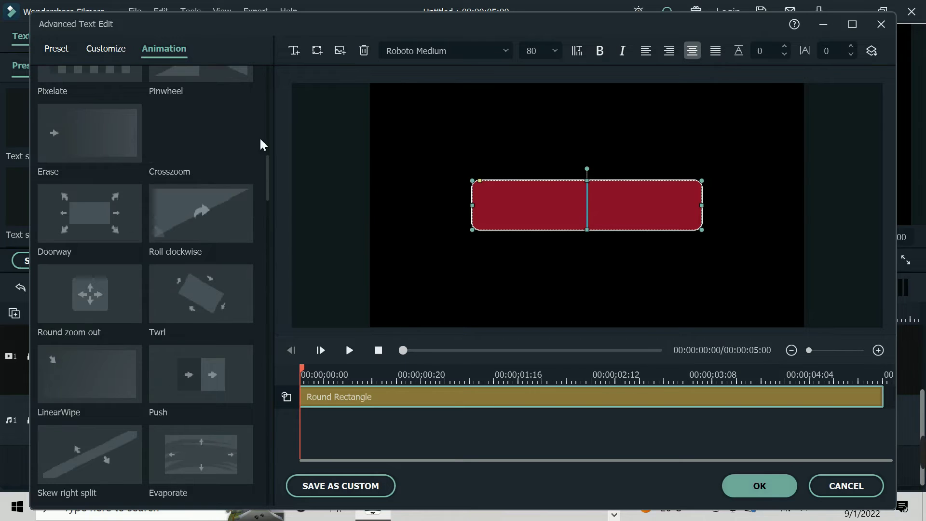
{"action": "scroll", "coordinate": [149, 293], "scroll_direction": "up", "scroll_amount": 5}
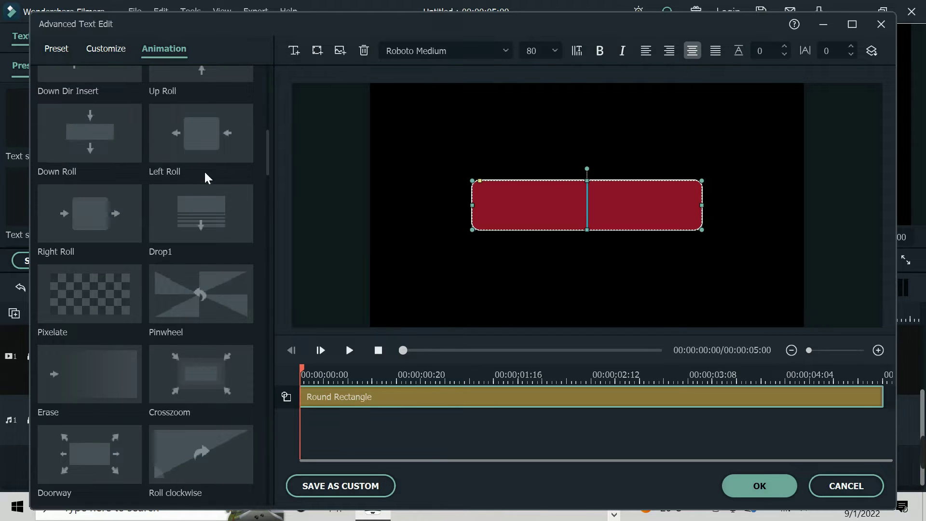
{"action": "scroll", "coordinate": [203, 172], "scroll_direction": "up", "scroll_amount": 5}
{"action": "scroll", "coordinate": [203, 175], "scroll_direction": "up", "scroll_amount": 2}
{"action": "scroll", "coordinate": [169, 221], "scroll_direction": "down", "scroll_amount": 10}
{"action": "scroll", "coordinate": [218, 276], "scroll_direction": "down", "scroll_amount": 10}
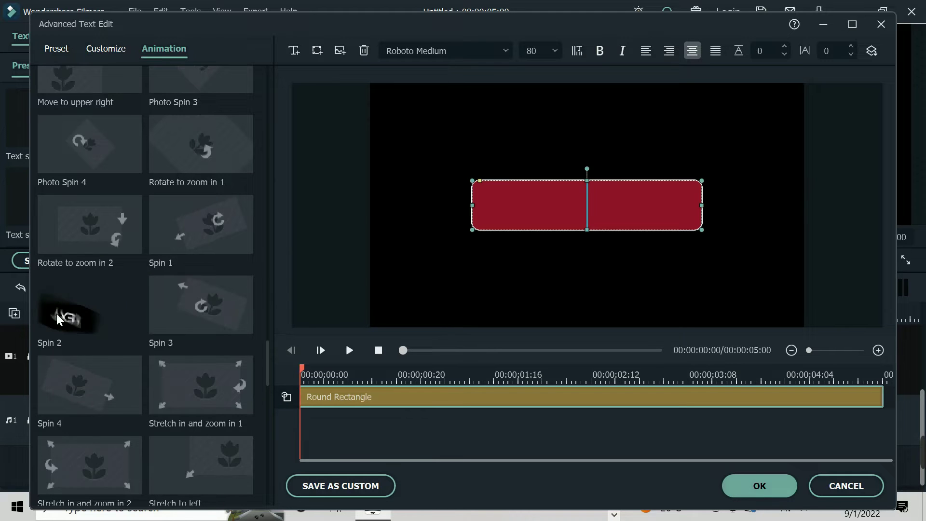
Apply Spin 2 to the red box, preview the spin, and accept with OK.
{"action": "double_click", "coordinate": [99, 308]}
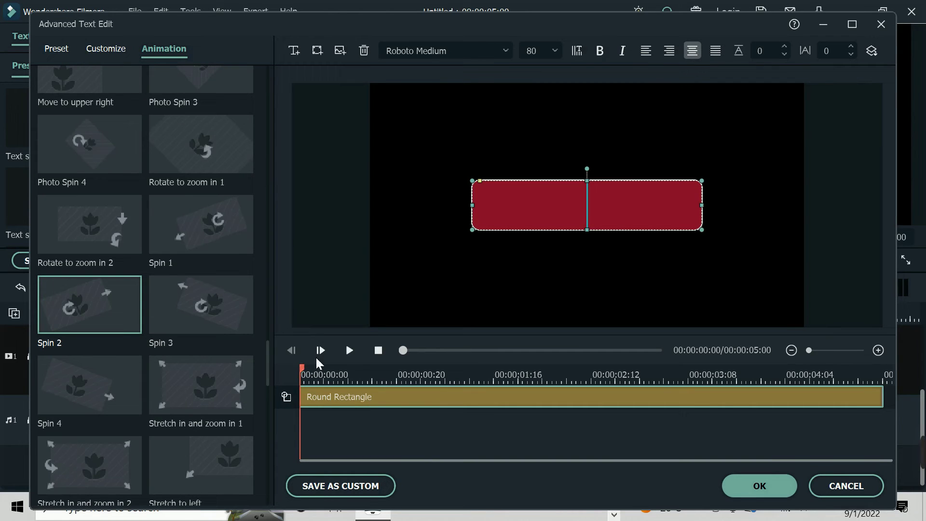
{"action": "left_click", "coordinate": [349, 352]}
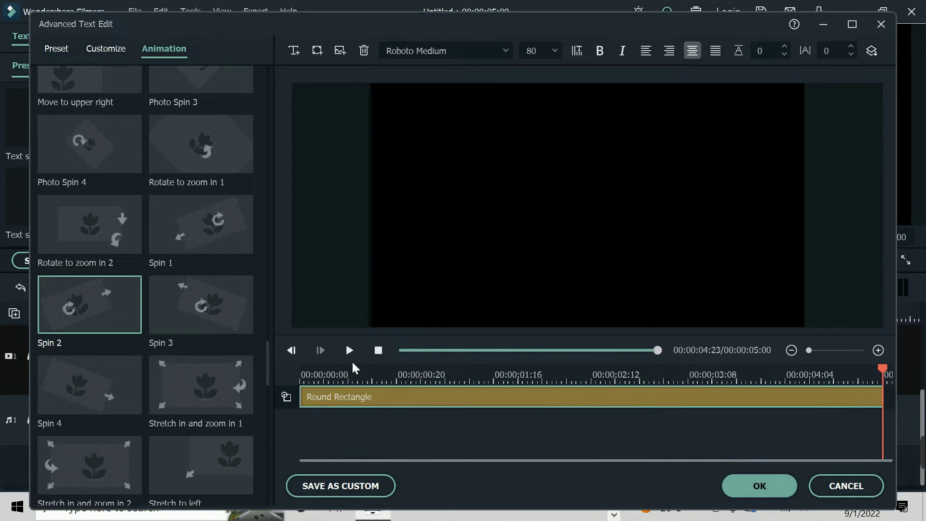
{"action": "left_click", "coordinate": [769, 482]}
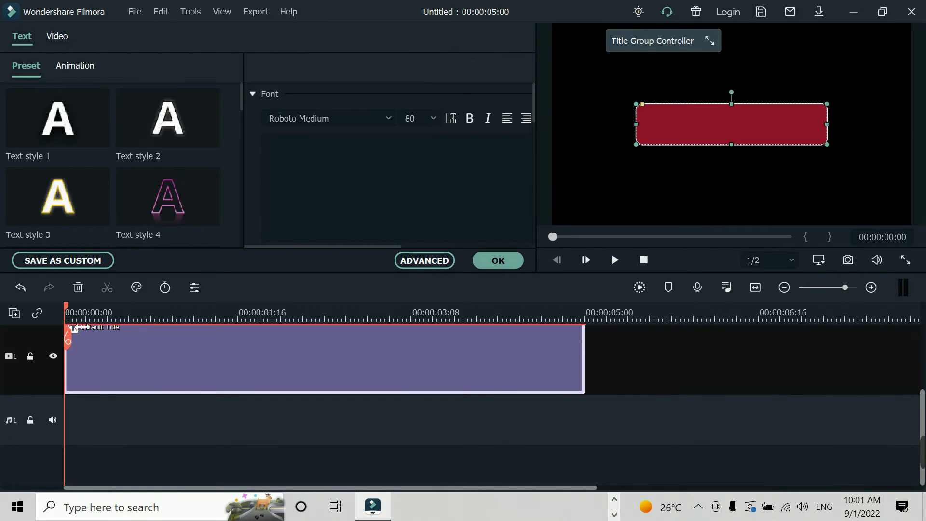
Play the spinning title, confirm it, then reopen the title clip in Advanced Text Edit.
{"action": "left_click", "coordinate": [614, 261]}
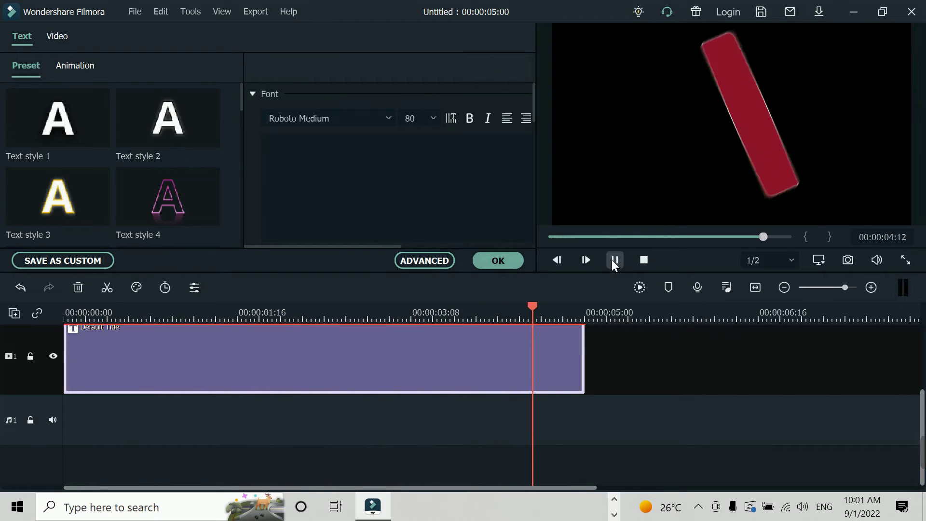
{"action": "left_click", "coordinate": [489, 265]}
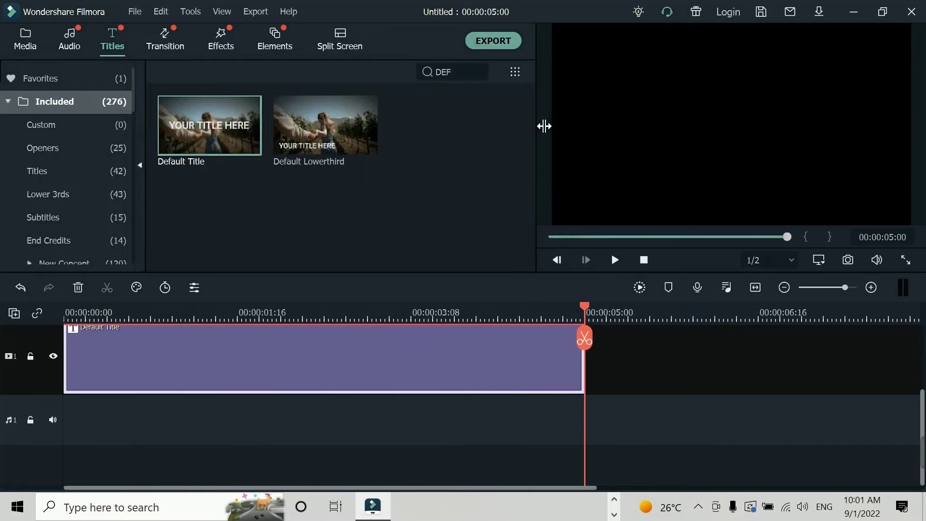
{"action": "double_click", "coordinate": [315, 350]}
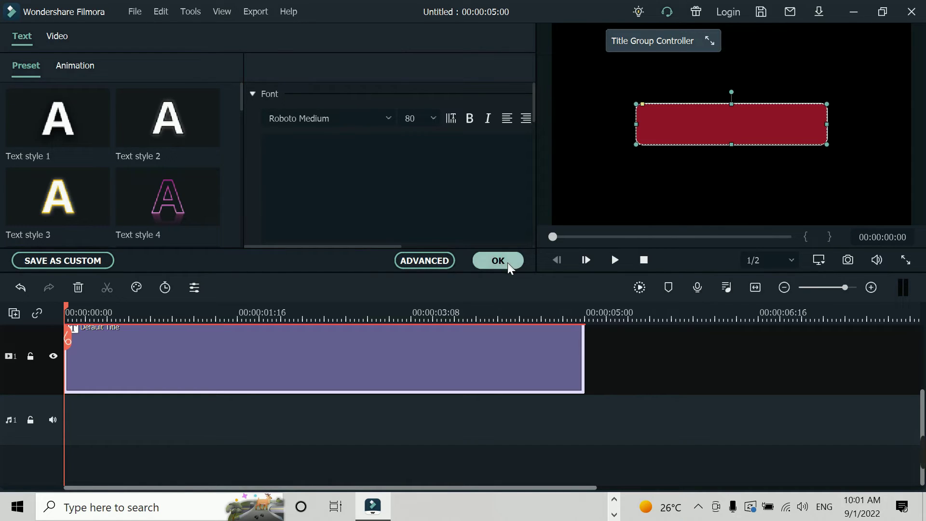
{"action": "left_click", "coordinate": [435, 260]}
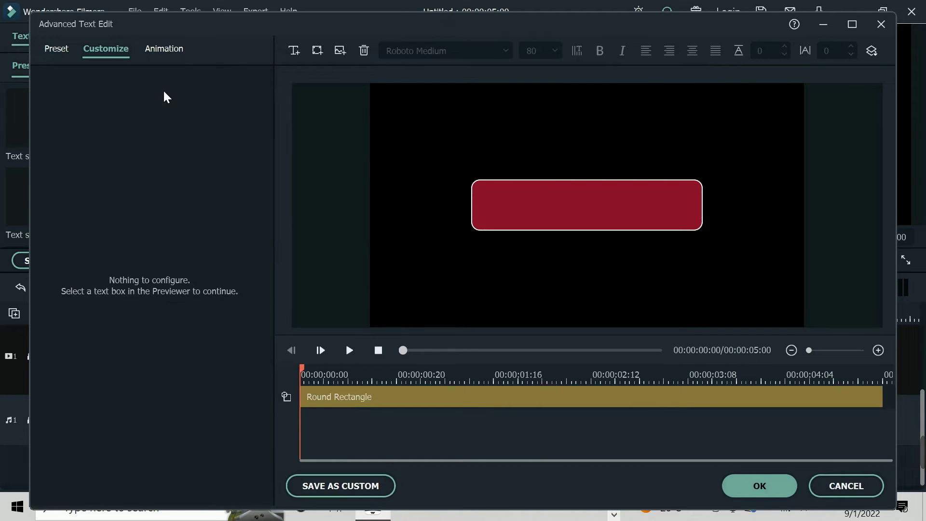
Type SUBSCRIBE into the button's text box, preview it, and accept with OK.
{"action": "left_click", "coordinate": [60, 52]}
{"action": "left_click", "coordinate": [108, 53]}
{"action": "left_click", "coordinate": [608, 225]}
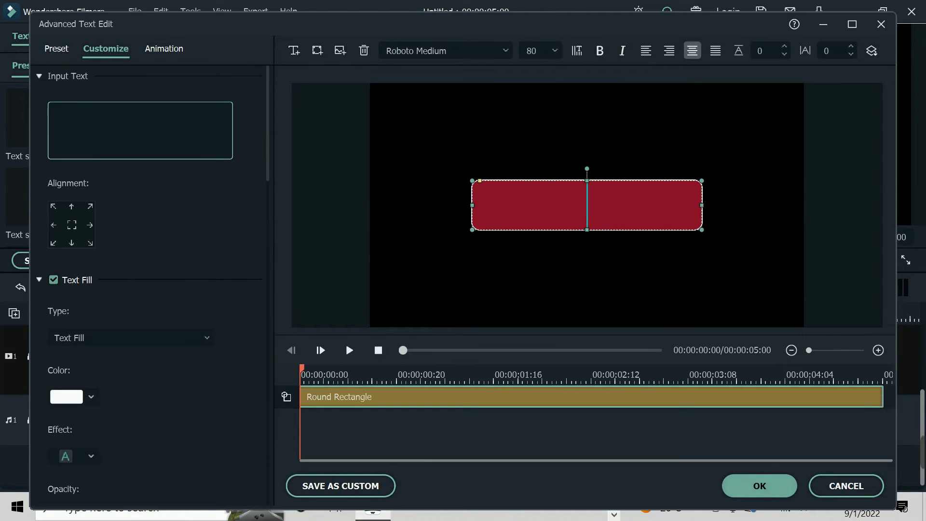
{"action": "type", "text": "SU"}
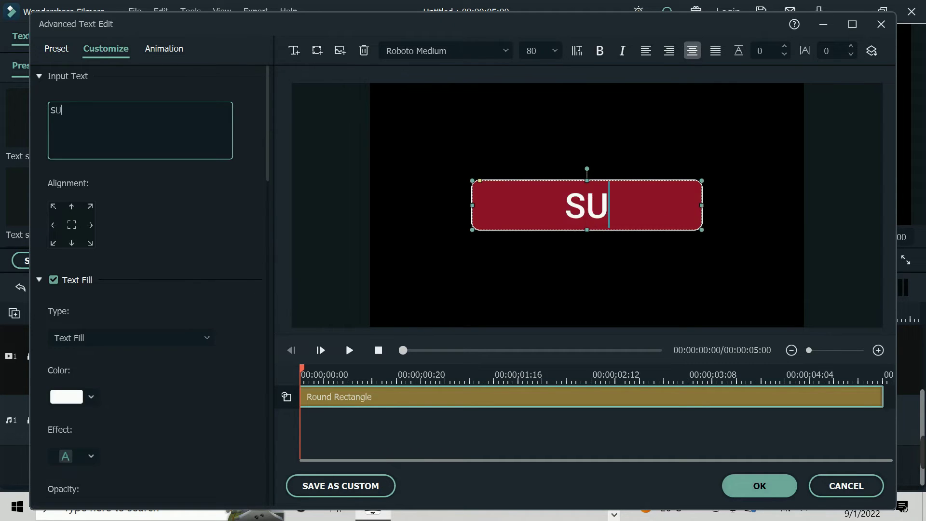
{"action": "type", "text": "BSCRIBE"}
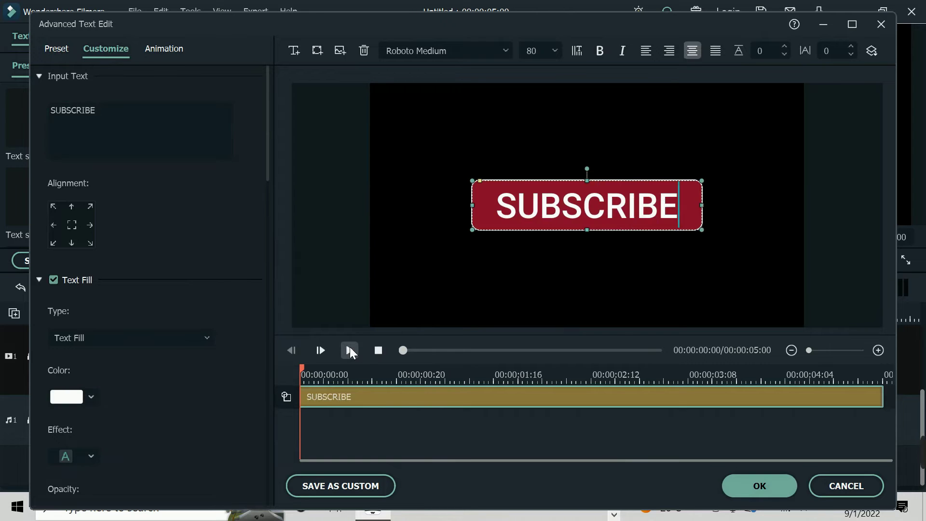
{"action": "left_click", "coordinate": [350, 348]}
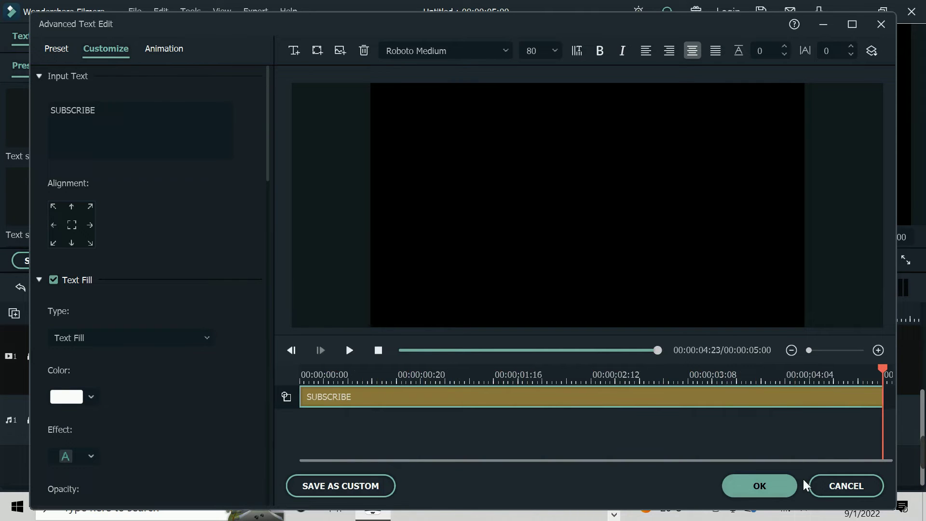
{"action": "left_click", "coordinate": [760, 486]}
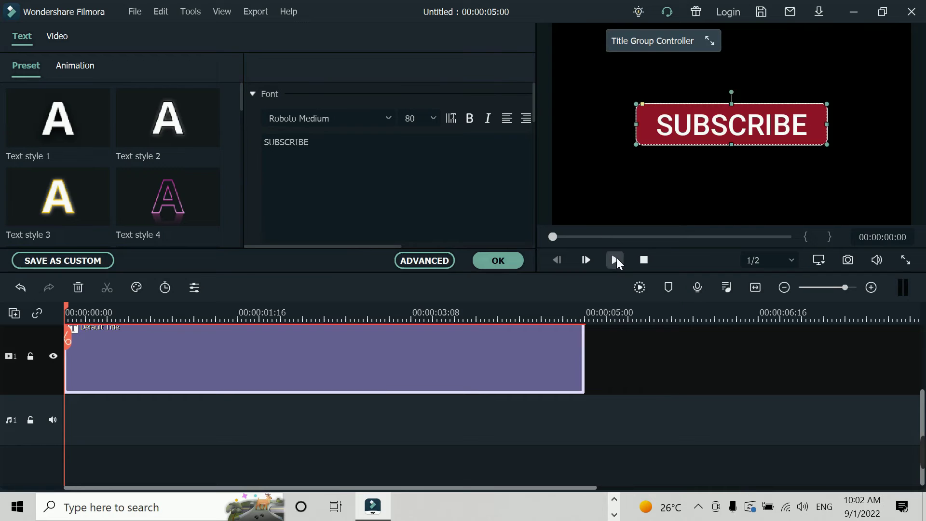
Play the SUBSCRIBE title in the main preview and confirm it.
{"action": "left_click", "coordinate": [615, 261]}
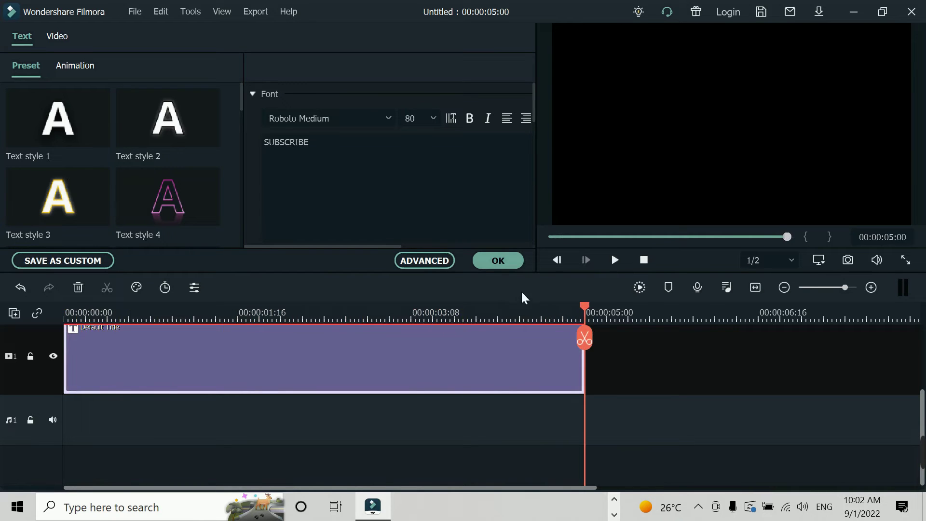
{"action": "left_click", "coordinate": [499, 261]}
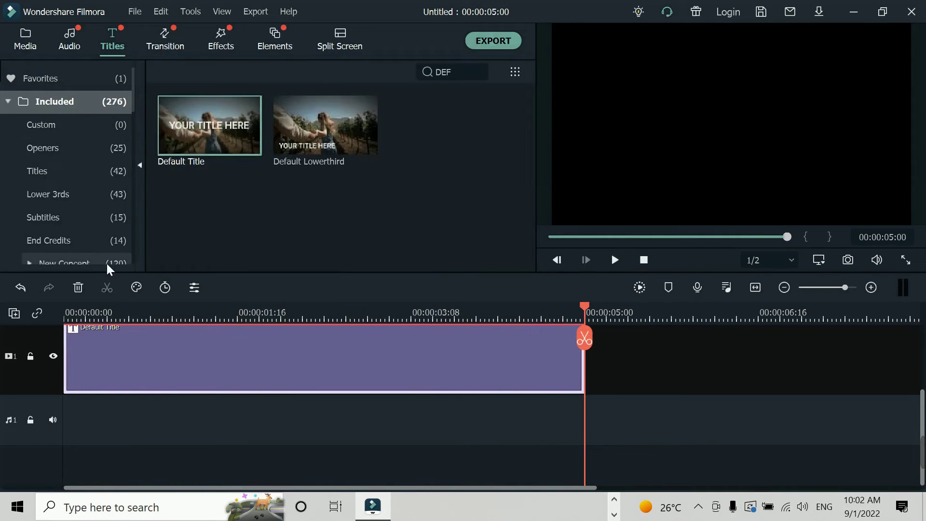
{"action": "scroll", "coordinate": [117, 149], "scroll_direction": "down", "scroll_amount": 5}
{"action": "scroll", "coordinate": [58, 169], "scroll_direction": "up", "scroll_amount": 5}
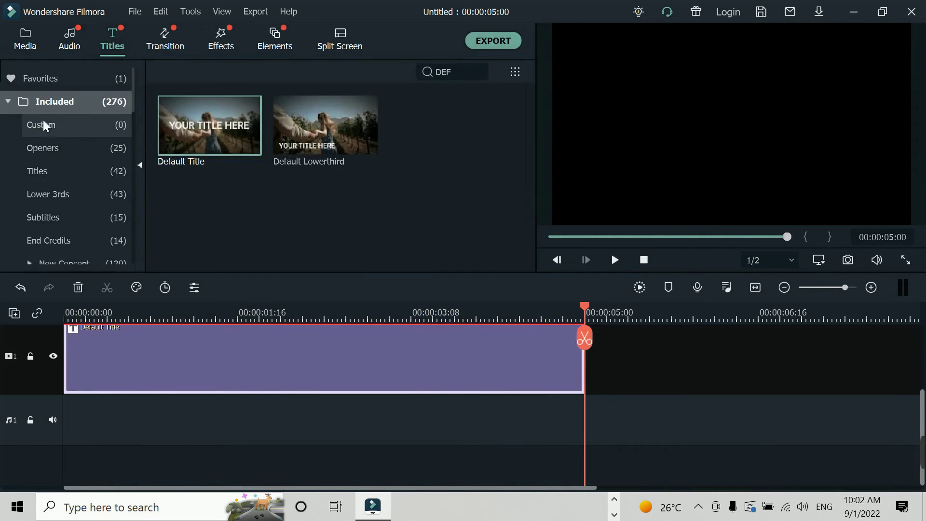
Add a Green sample colour clip under the title, matched to its five seconds, then open export.
{"action": "left_click", "coordinate": [24, 39]}
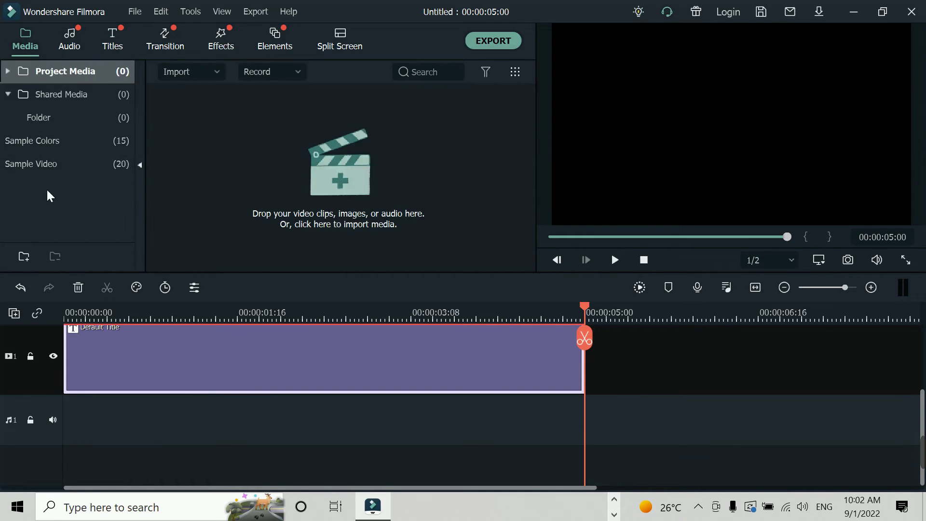
{"action": "left_click", "coordinate": [23, 140]}
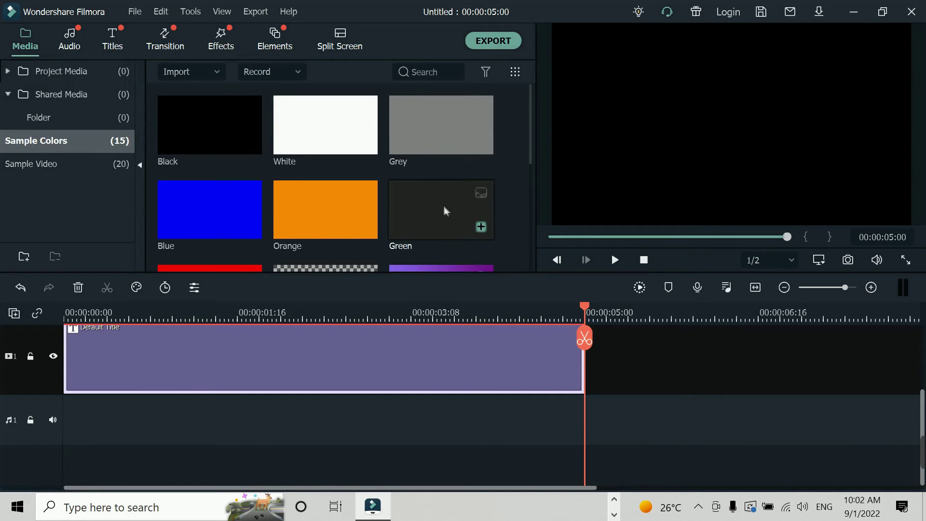
{"action": "mouse_move", "coordinate": [445, 209]}
{"action": "left_mouse_down"}
{"action": "mouse_move", "coordinate": [343, 415]}
{"action": "mouse_move", "coordinate": [77, 446]}
{"action": "mouse_move", "coordinate": [574, 433]}
{"action": "mouse_move", "coordinate": [653, 361]}
{"action": "mouse_move", "coordinate": [667, 395]}
{"action": "mouse_move", "coordinate": [524, 340]}
{"action": "mouse_move", "coordinate": [526, 383]}
{"action": "mouse_move", "coordinate": [823, 421]}
{"action": "left_mouse_up"}
{"action": "left_click", "coordinate": [287, 348]}
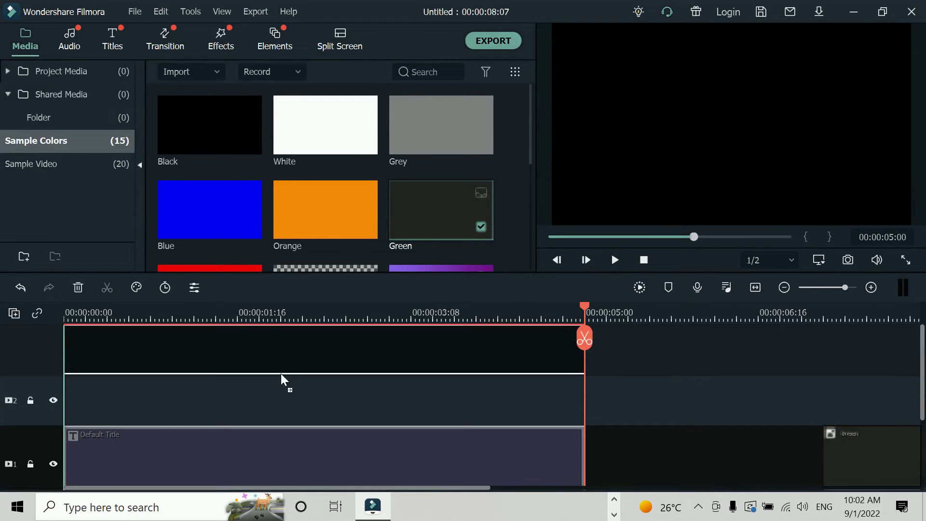
{"action": "left_click_drag", "start_coordinate": [286, 345], "coordinate": [283, 377]}
{"action": "mouse_move", "coordinate": [843, 485]}
{"action": "left_mouse_down"}
{"action": "mouse_move", "coordinate": [383, 447]}
{"action": "mouse_move", "coordinate": [33, 436]}
{"action": "mouse_move", "coordinate": [345, 443]}
{"action": "mouse_move", "coordinate": [592, 471]}
{"action": "left_mouse_up"}
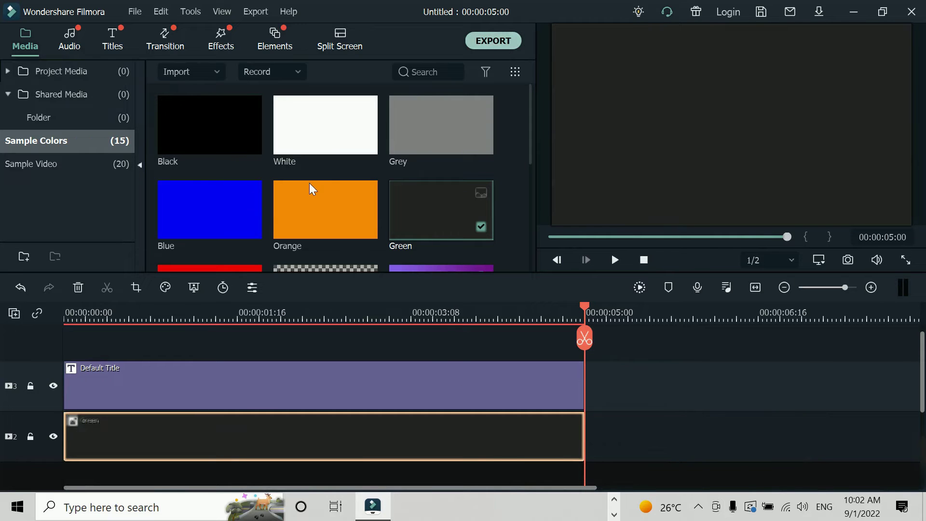
{"action": "key", "text": "ctrl+e"}
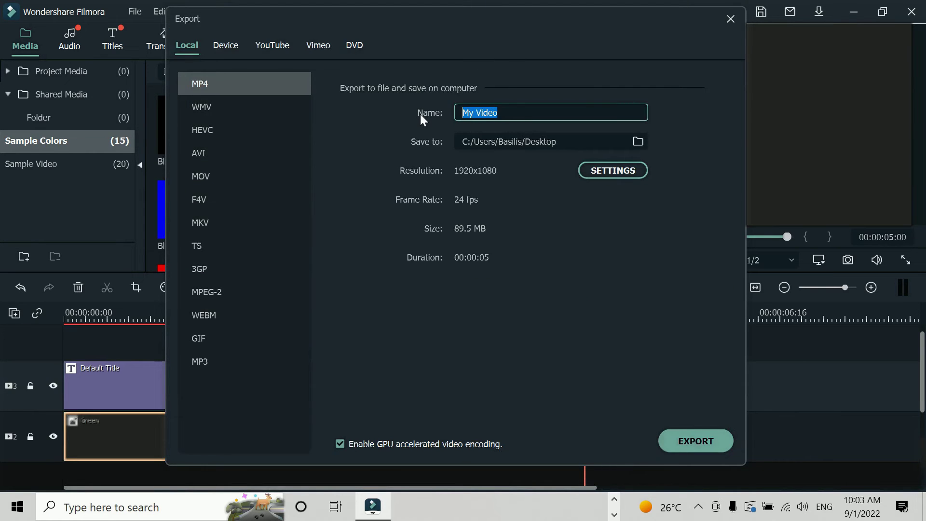
Export the video as BUTTON.mp4, close the export window, and select both timeline clips.
{"action": "type", "text": "BUTTON"}
{"action": "left_click", "coordinate": [702, 443]}
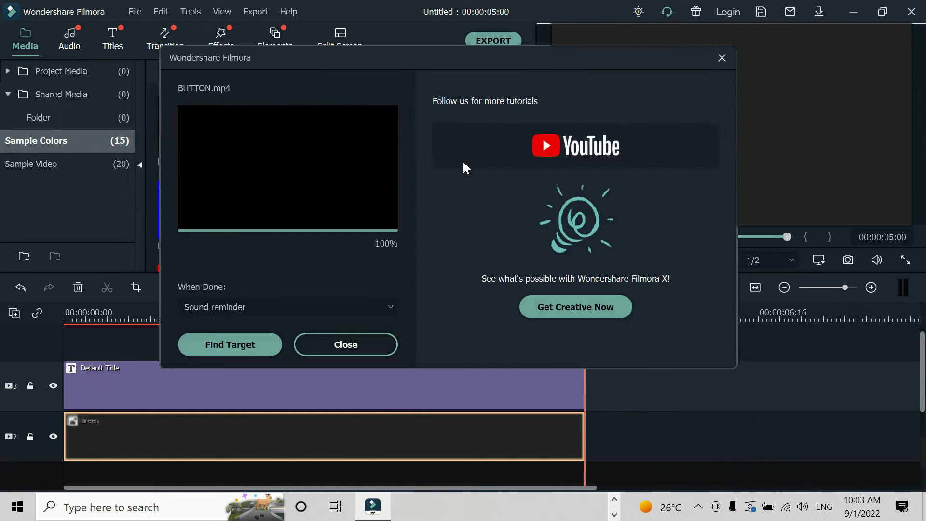
{"action": "left_click", "coordinate": [337, 338]}
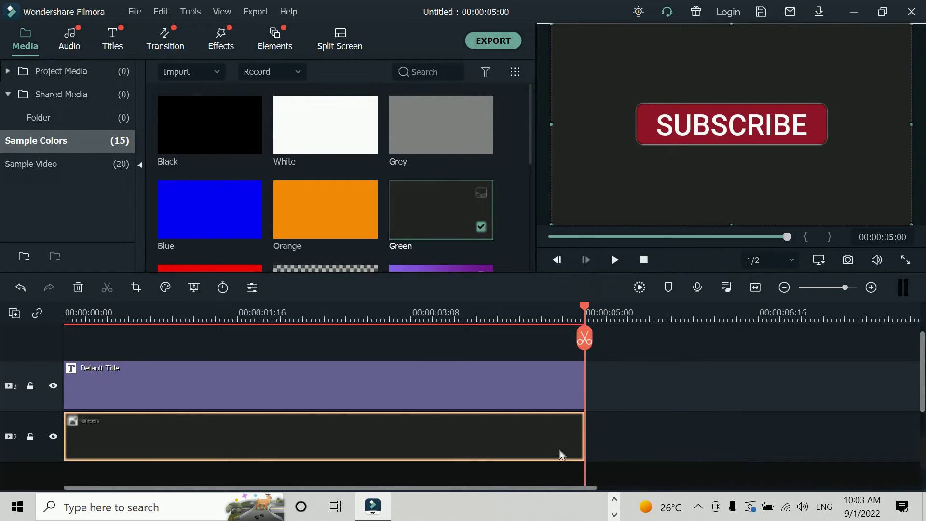
{"action": "left_click_drag", "start_coordinate": [629, 344], "coordinate": [56, 463]}
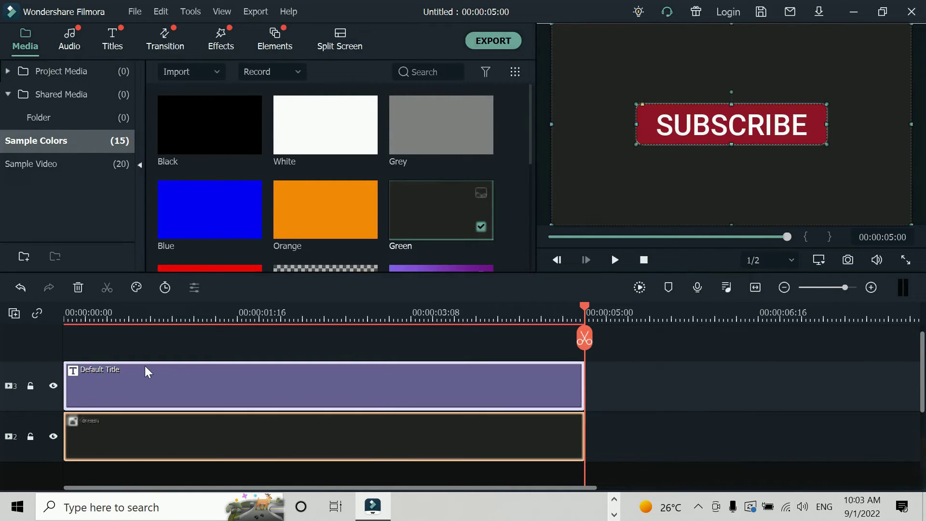
Delete both old clips from the timeline and the project media.
{"action": "right_click", "coordinate": [145, 366]}
{"action": "left_click", "coordinate": [201, 68]}
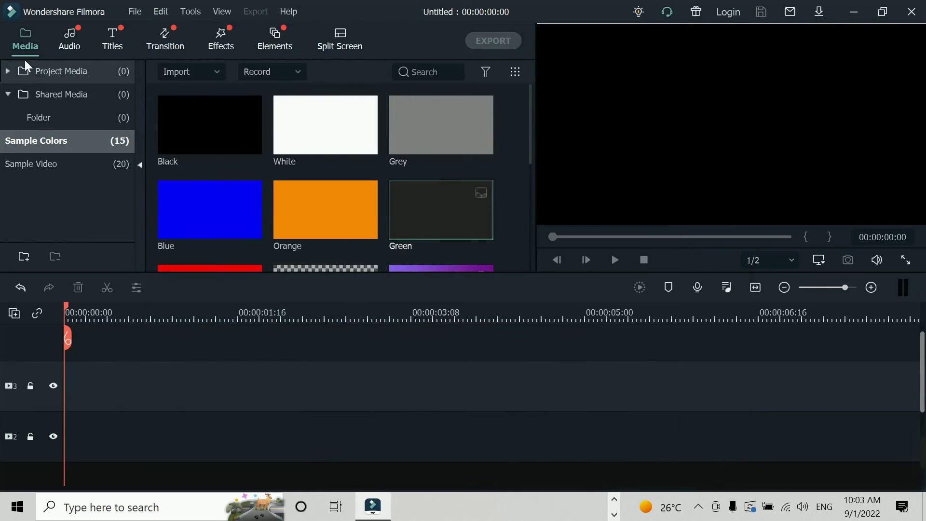
{"action": "left_click", "coordinate": [40, 71]}
Import the vlog and BUTTON videos from the desktop into the Media panel.
{"action": "double_click", "coordinate": [508, 12]}
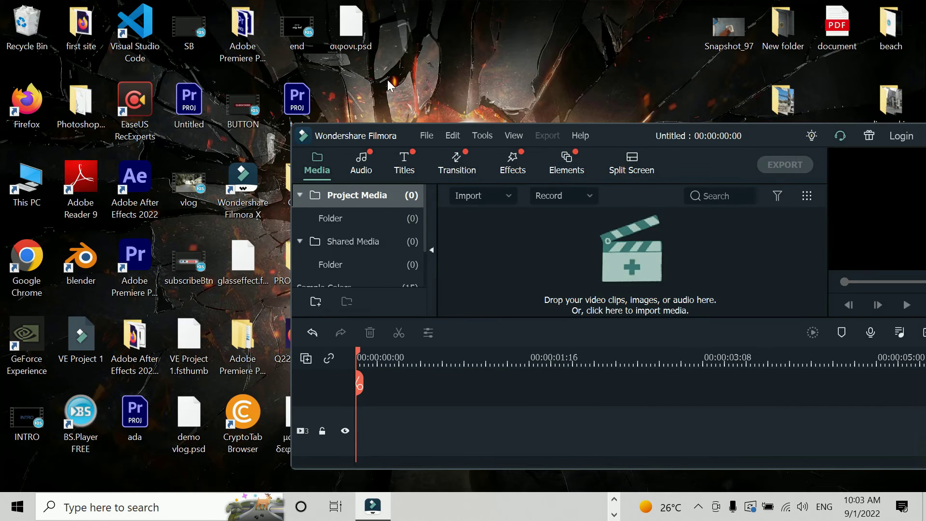
{"action": "left_click_drag", "start_coordinate": [187, 186], "coordinate": [675, 269]}
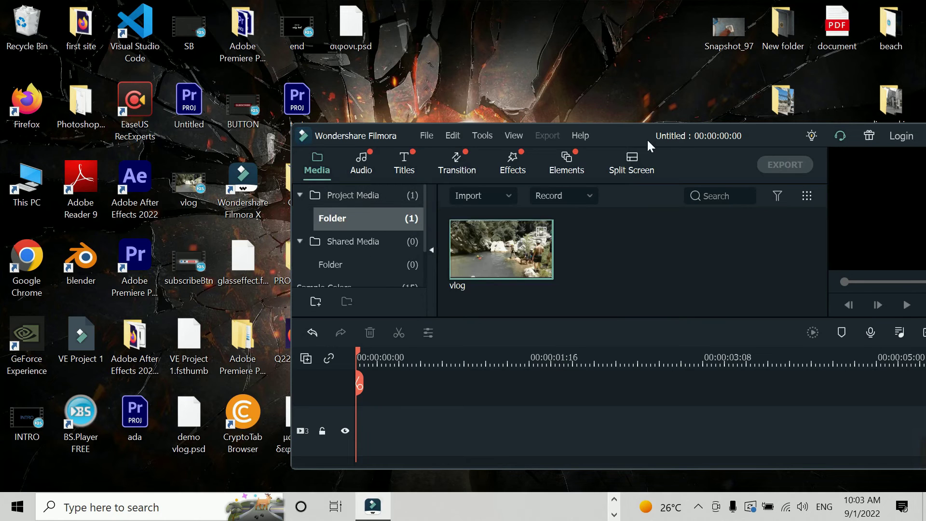
{"action": "left_click_drag", "start_coordinate": [647, 138], "coordinate": [786, 100]}
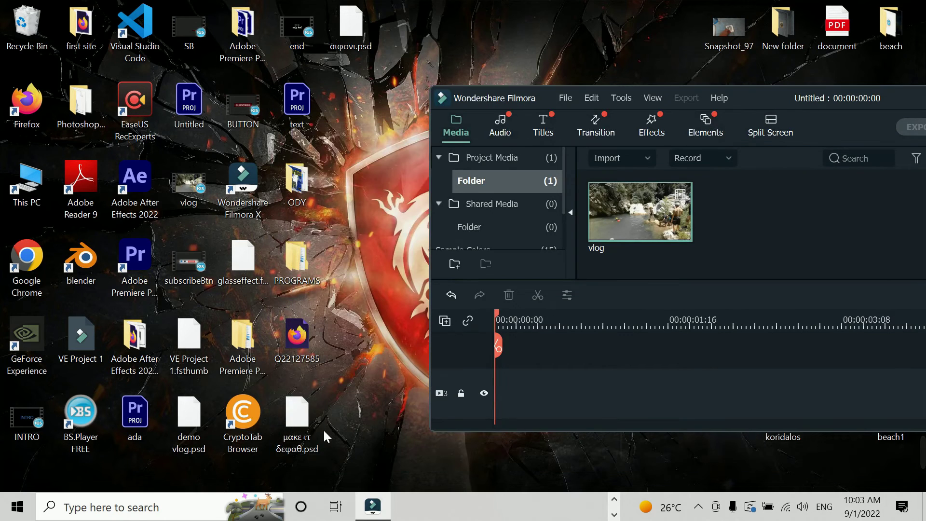
{"action": "left_click_drag", "start_coordinate": [243, 105], "coordinate": [846, 225]}
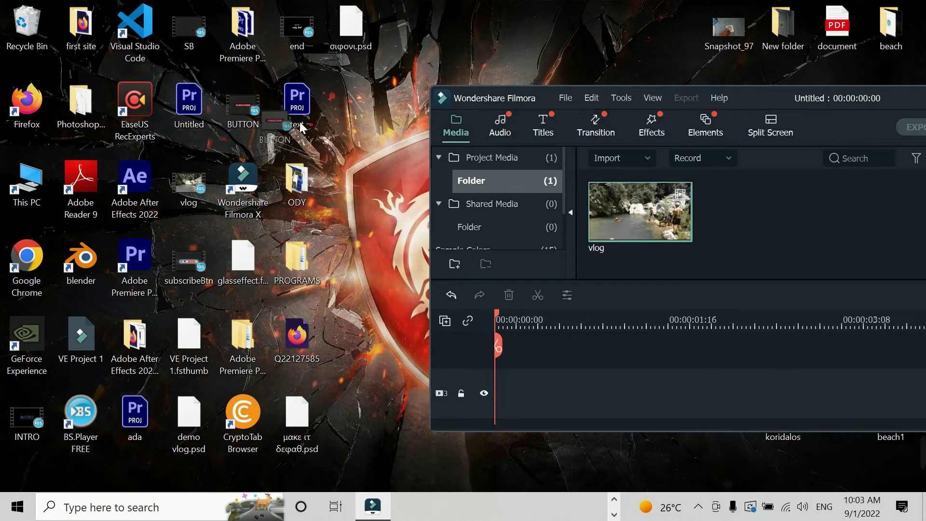
{"action": "double_click", "coordinate": [804, 97]}
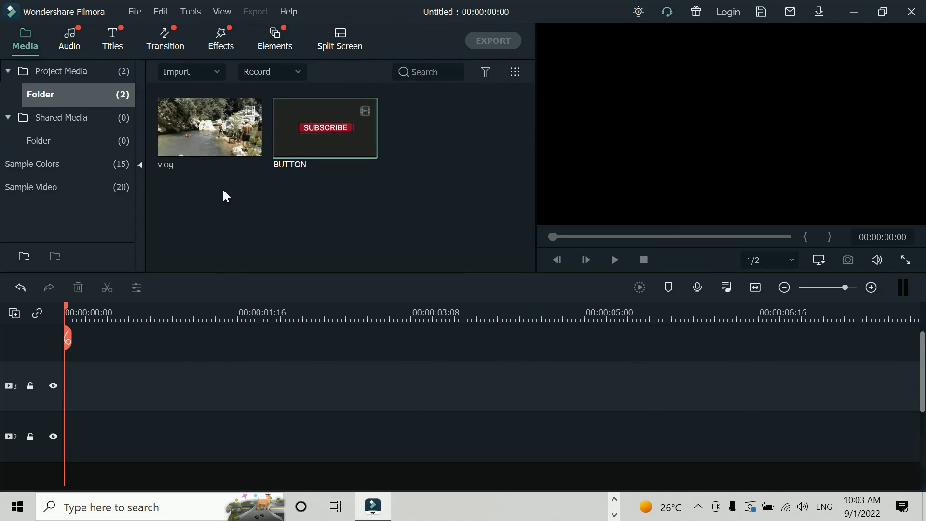
Put vlog on track 2 and BUTTON on track 3, then chroma-key the BUTTON clip.
{"action": "mouse_move", "coordinate": [210, 130]}
{"action": "left_mouse_down"}
{"action": "mouse_move", "coordinate": [97, 409]}
{"action": "mouse_move", "coordinate": [48, 416]}
{"action": "left_mouse_up"}
{"action": "mouse_move", "coordinate": [309, 131]}
{"action": "left_mouse_down"}
{"action": "mouse_move", "coordinate": [40, 410]}
{"action": "mouse_move", "coordinate": [115, 377]}
{"action": "mouse_move", "coordinate": [316, 381]}
{"action": "left_mouse_up"}
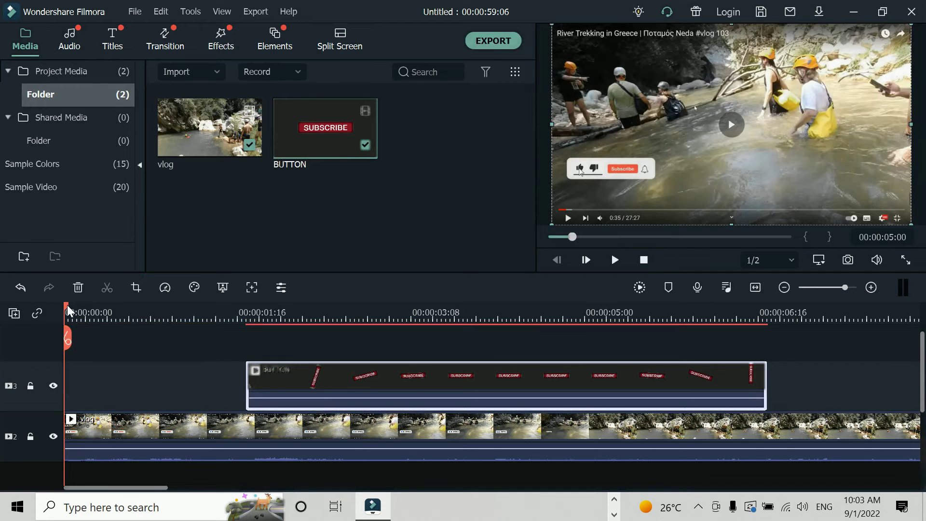
{"action": "left_click_drag", "start_coordinate": [71, 305], "coordinate": [350, 381]}
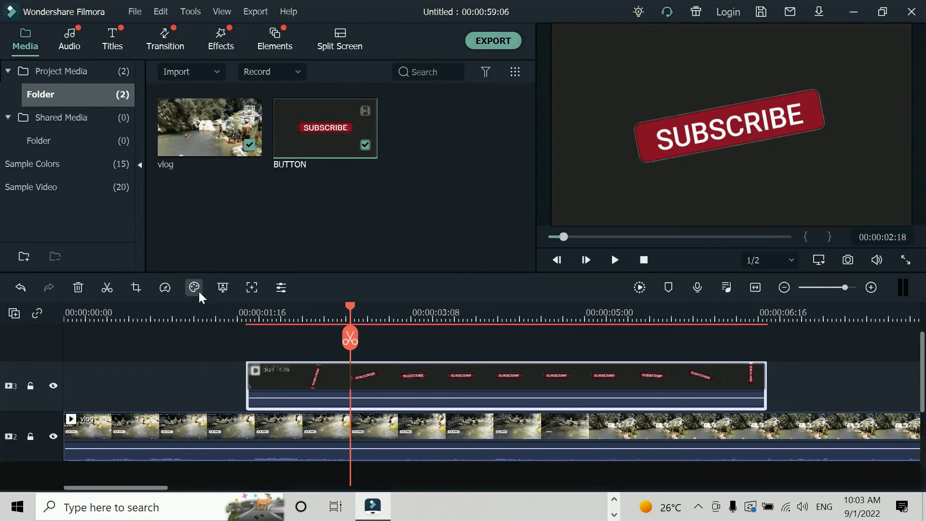
{"action": "left_click", "coordinate": [223, 288]}
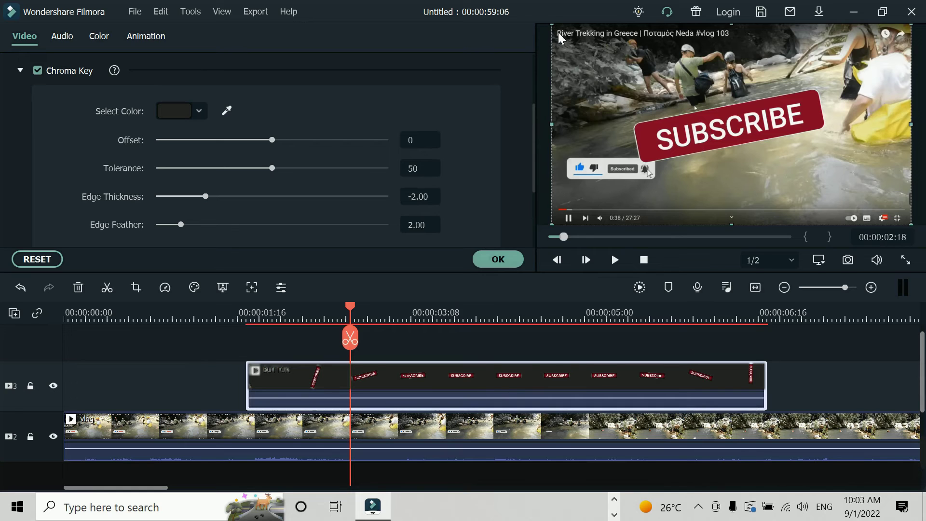
Shrink the SUBSCRIBE overlay into the bottom-right, set key offset to 12, and preview playback.
{"action": "left_click_drag", "start_coordinate": [556, 28], "coordinate": [675, 131]}
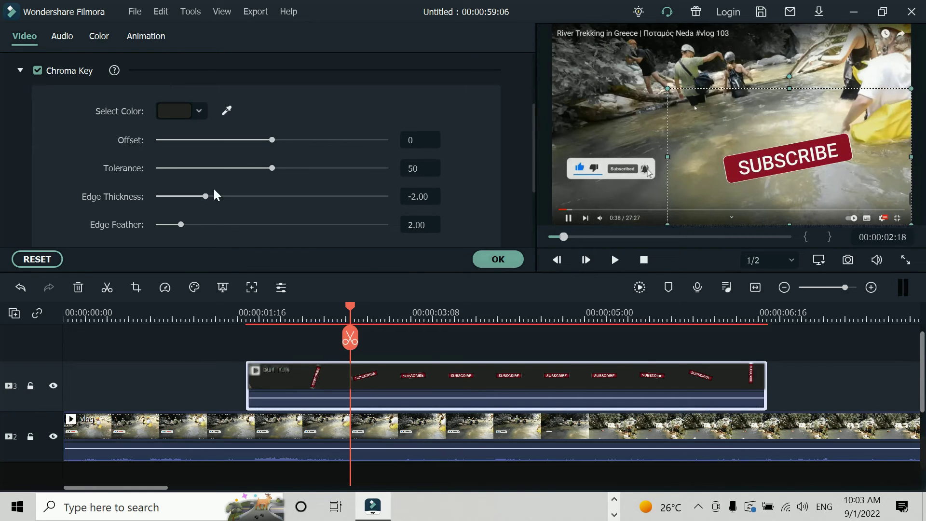
{"action": "left_click_drag", "start_coordinate": [273, 140], "coordinate": [285, 140]}
{"action": "left_click_drag", "start_coordinate": [350, 306], "coordinate": [133, 313]}
{"action": "left_click", "coordinate": [68, 316]}
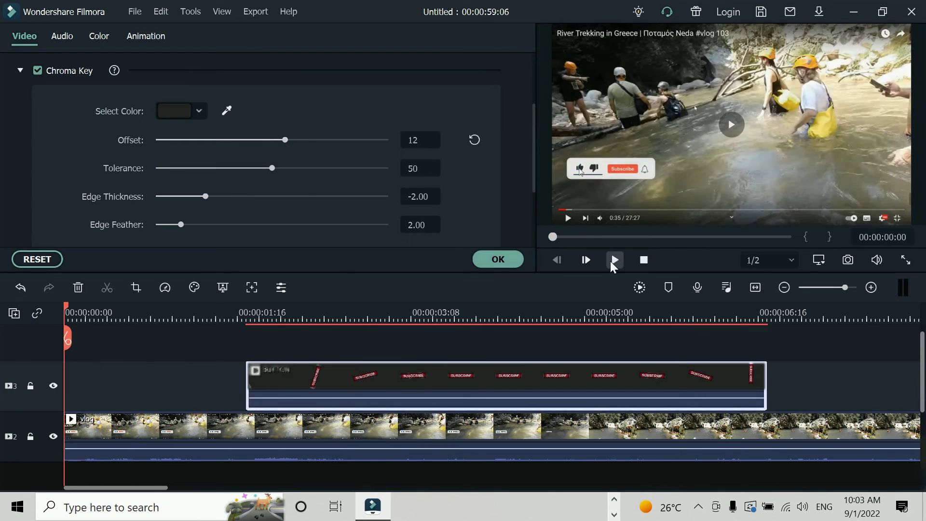
{"action": "left_click", "coordinate": [616, 260]}
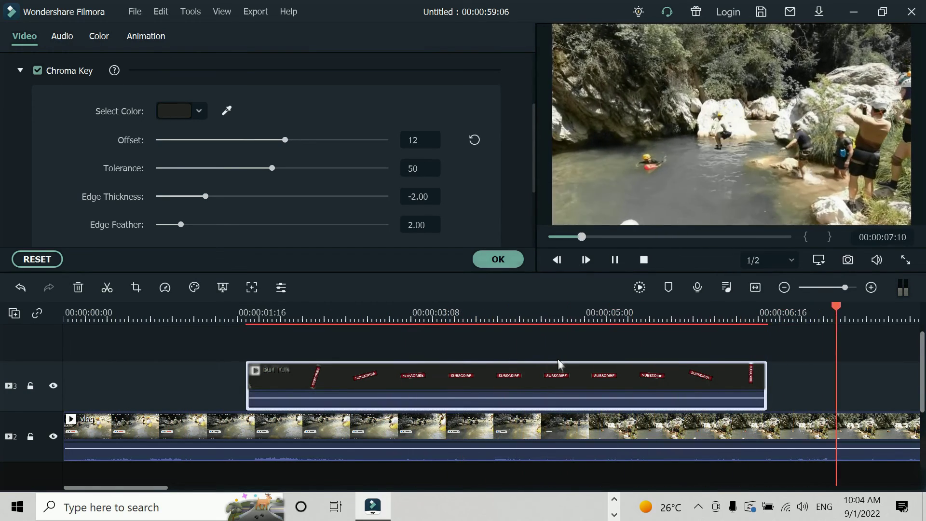
{"action": "left_click", "coordinate": [615, 260]}
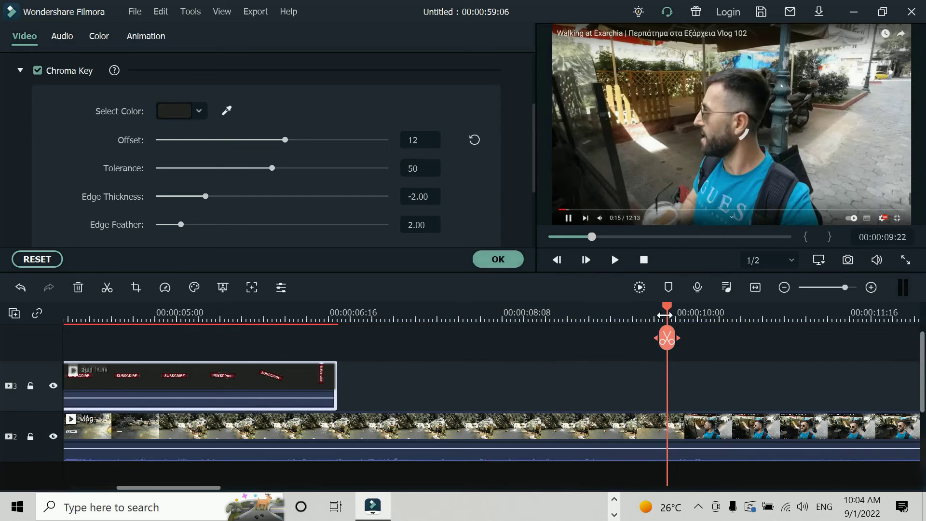
Split the vlog at 6:23 and delete the part after the button clip.
{"action": "mouse_move", "coordinate": [667, 313]}
{"action": "left_mouse_down"}
{"action": "mouse_move", "coordinate": [366, 346]}
{"action": "mouse_move", "coordinate": [360, 359]}
{"action": "mouse_move", "coordinate": [365, 345]}
{"action": "left_mouse_up"}
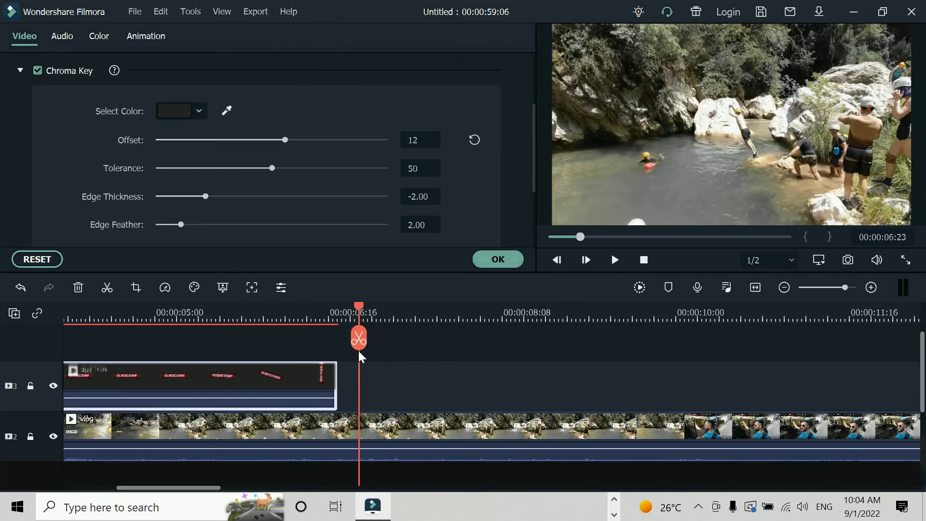
{"action": "left_click", "coordinate": [367, 346]}
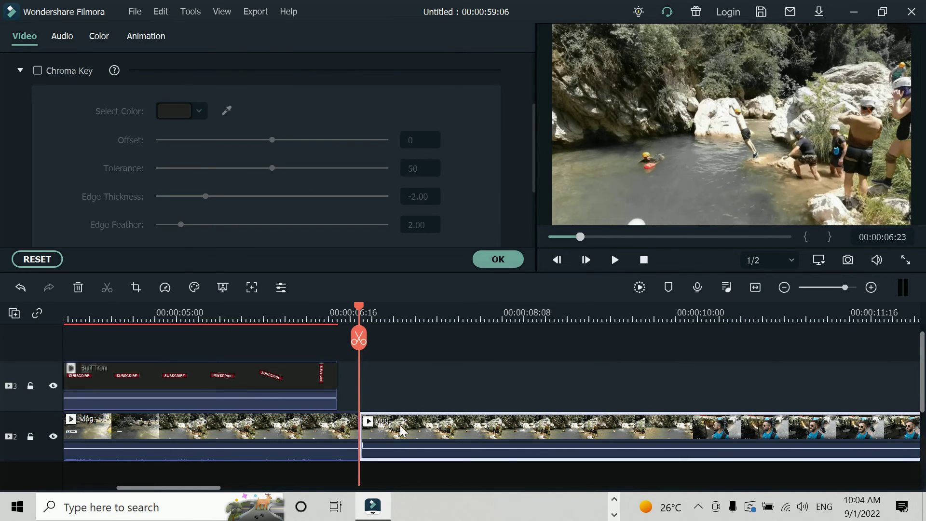
{"action": "right_click", "coordinate": [401, 427]}
{"action": "left_click", "coordinate": [445, 98]}
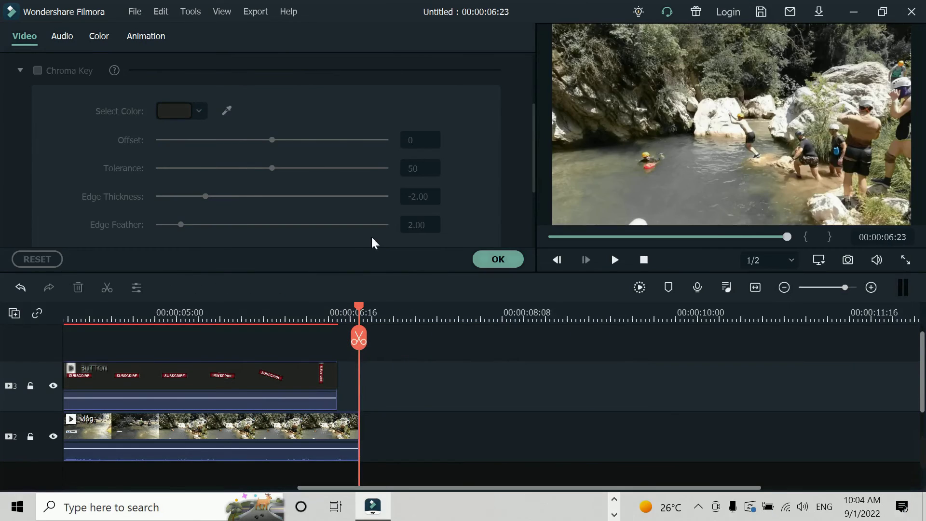
Export the timeline as MP4 named BUTTONSUB with a 100000 kbps video bit rate.
{"action": "left_click", "coordinate": [480, 259]}
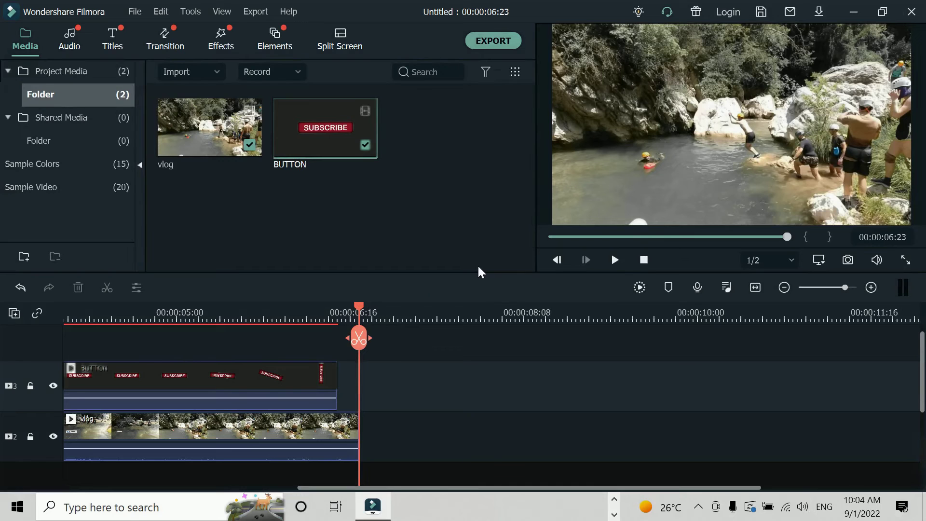
{"action": "left_click_drag", "start_coordinate": [358, 309], "coordinate": [5, 338]}
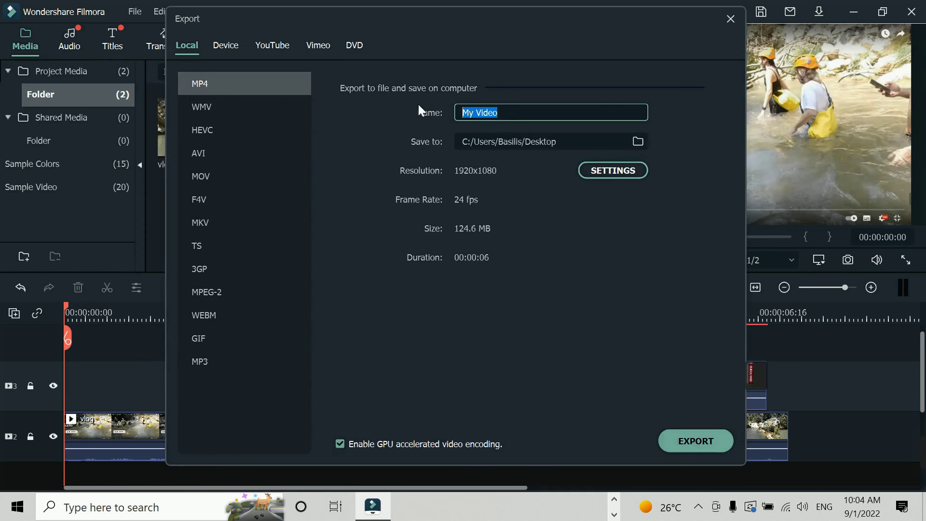
{"action": "type", "text": "BUTTON"}
{"action": "type", "text": "SUB"}
{"action": "left_click", "coordinate": [603, 169]}
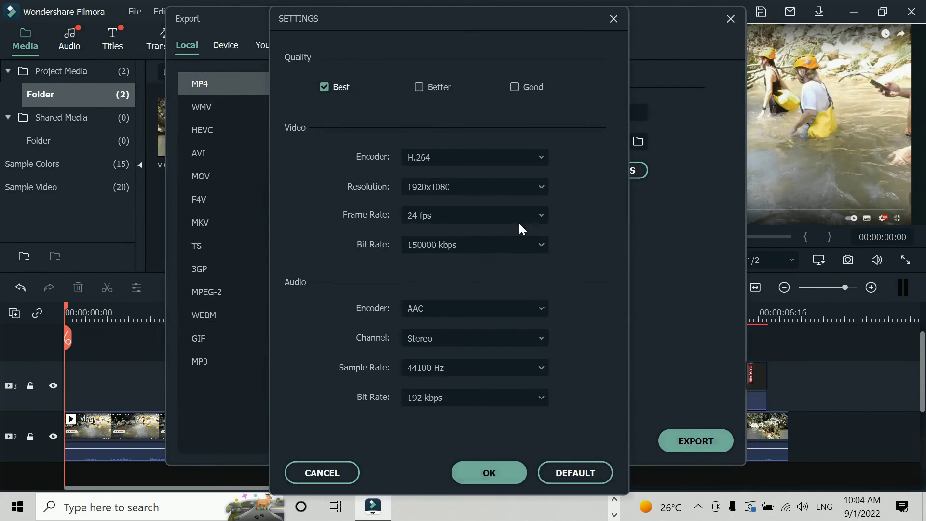
{"action": "left_click", "coordinate": [546, 241]}
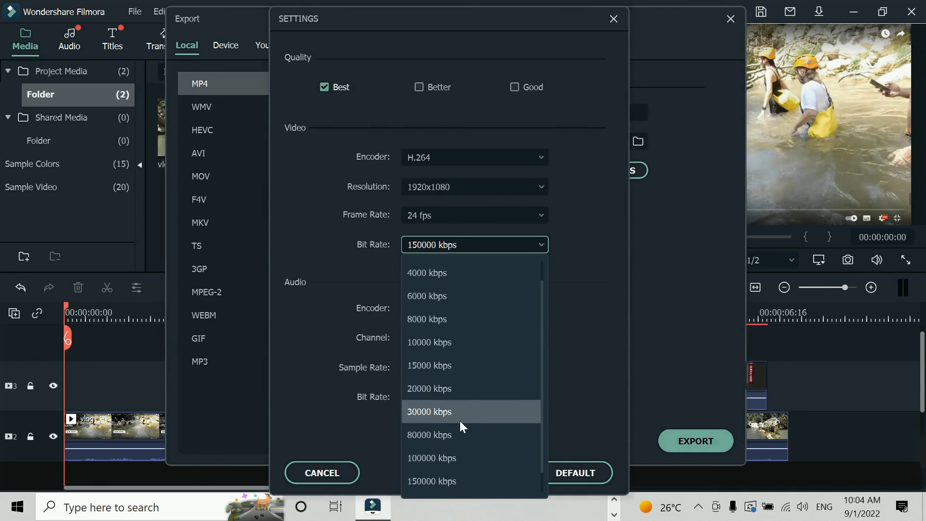
{"action": "left_click", "coordinate": [462, 457]}
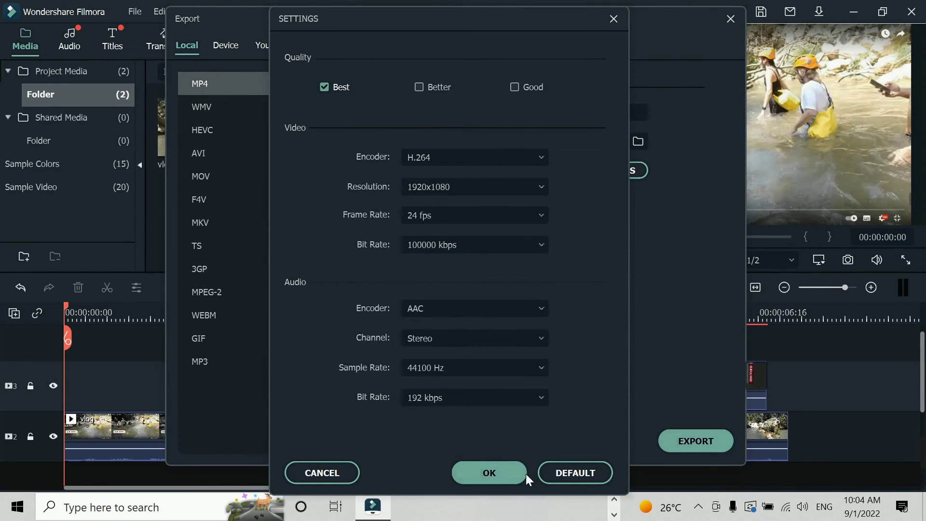
{"action": "left_click", "coordinate": [477, 473]}
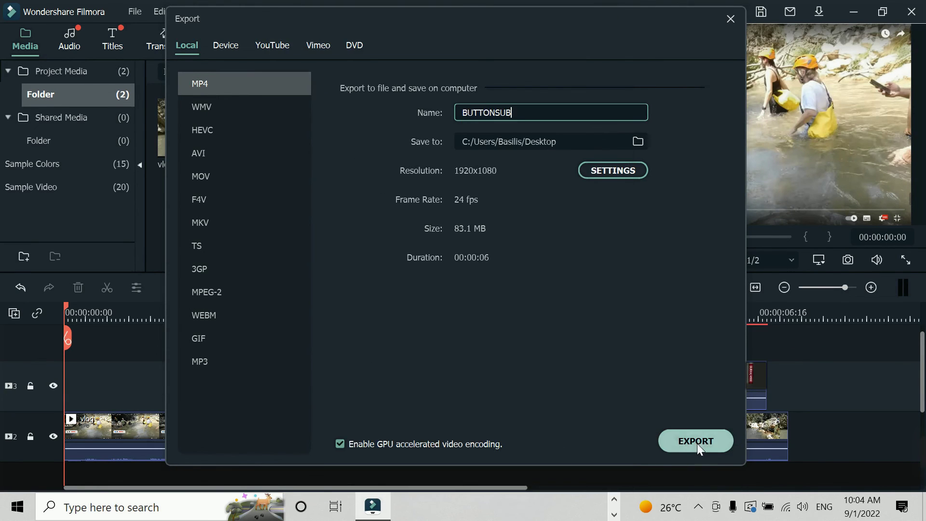
{"action": "left_click", "coordinate": [698, 444]}
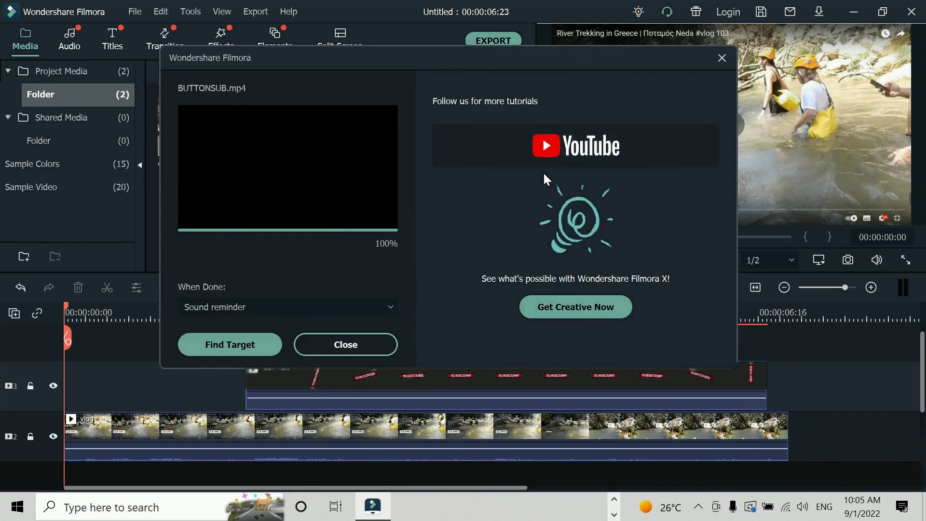
Dismiss the export-complete message and cancel deleting the vlog clip from the library.
{"action": "left_click", "coordinate": [346, 339]}
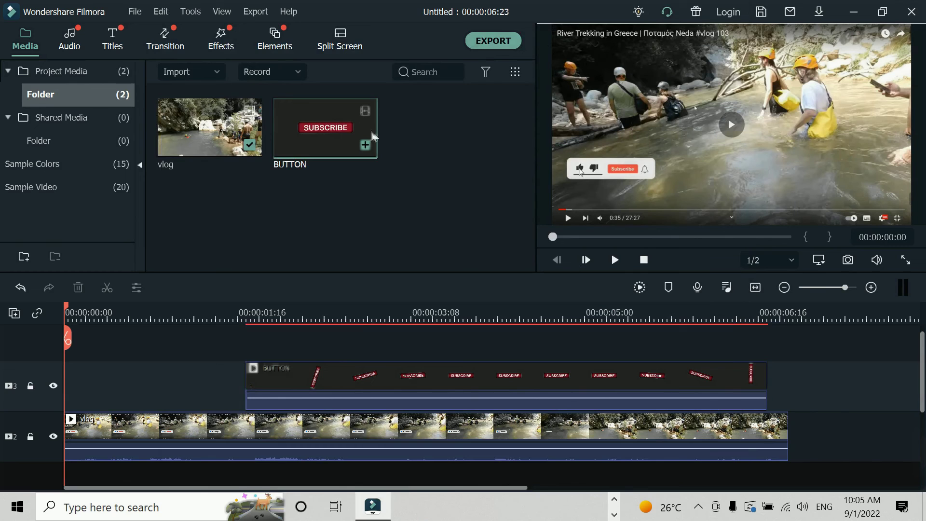
{"action": "right_click", "coordinate": [184, 135]}
{"action": "left_click", "coordinate": [223, 371]}
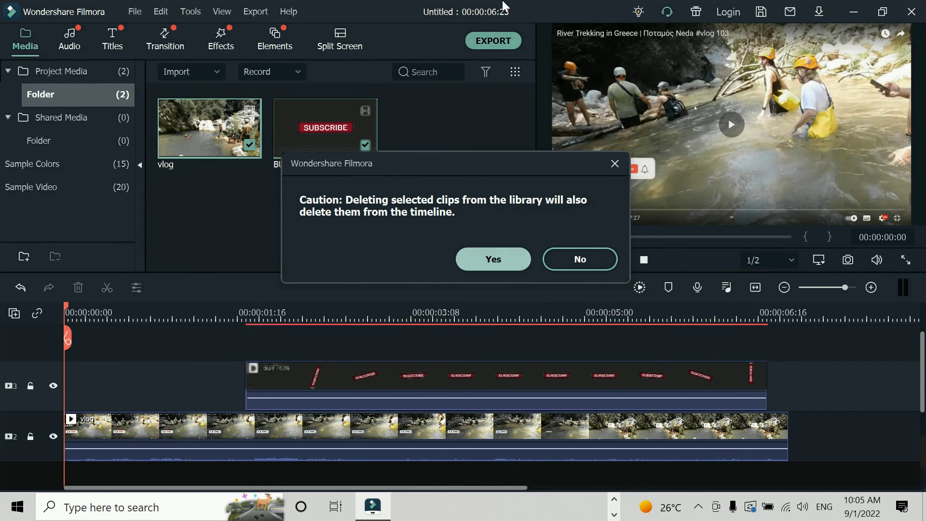
{"action": "key", "text": "Escape"}
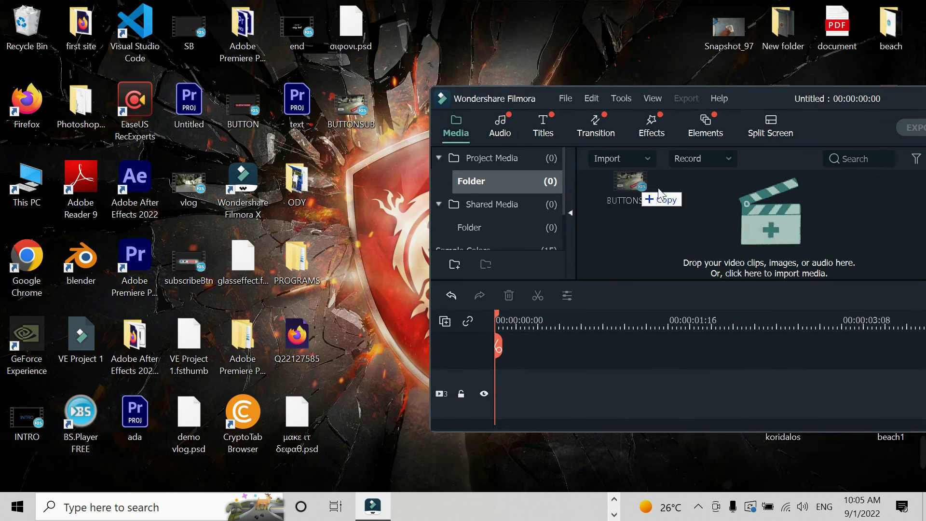
Import the exported BUTTONSUB.mp4 into the Media panel, then close Filmora.
{"action": "left_click_drag", "start_coordinate": [352, 110], "coordinate": [731, 206]}
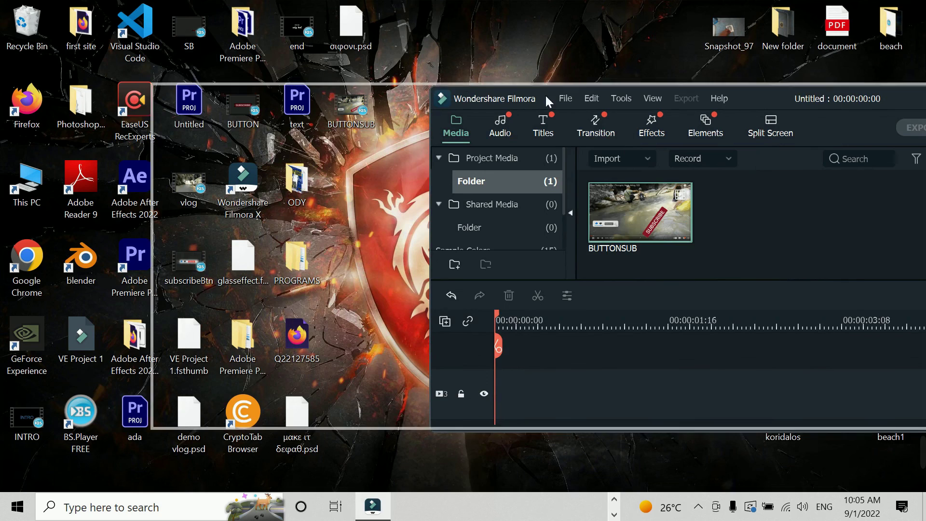
{"action": "left_click_drag", "start_coordinate": [509, 100], "coordinate": [154, 104]}
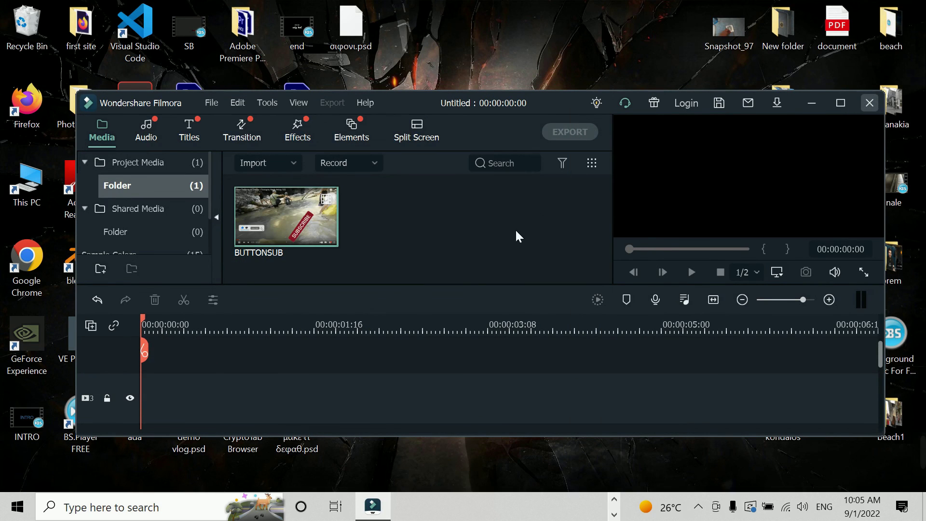
{"action": "key", "text": "alt+F4"}
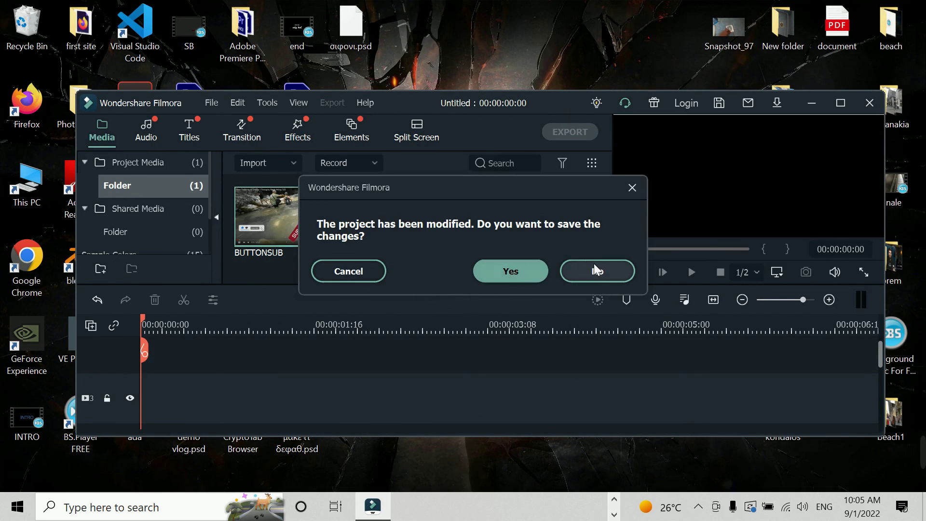
Decline saving the Filmora project and open BUTTONSUB from the desktop in BS.Player.
{"action": "left_click", "coordinate": [504, 283]}
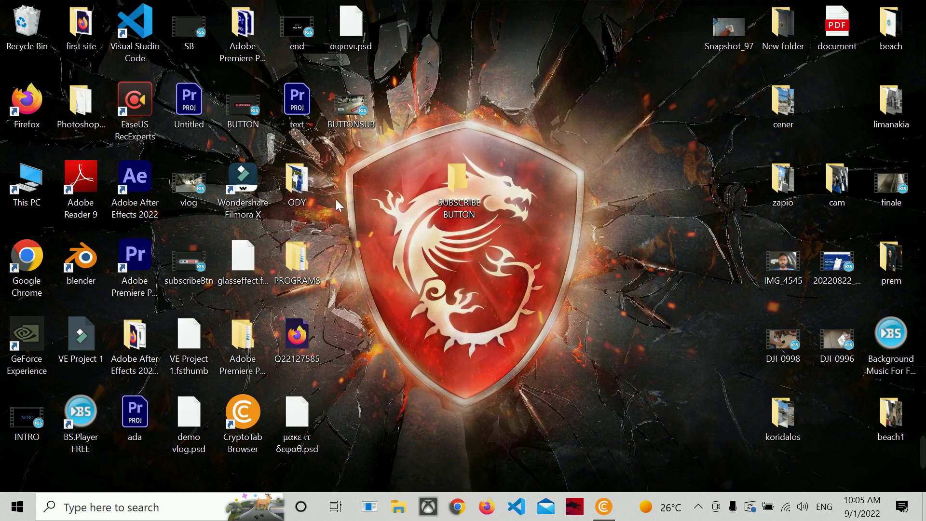
{"action": "double_click", "coordinate": [357, 110]}
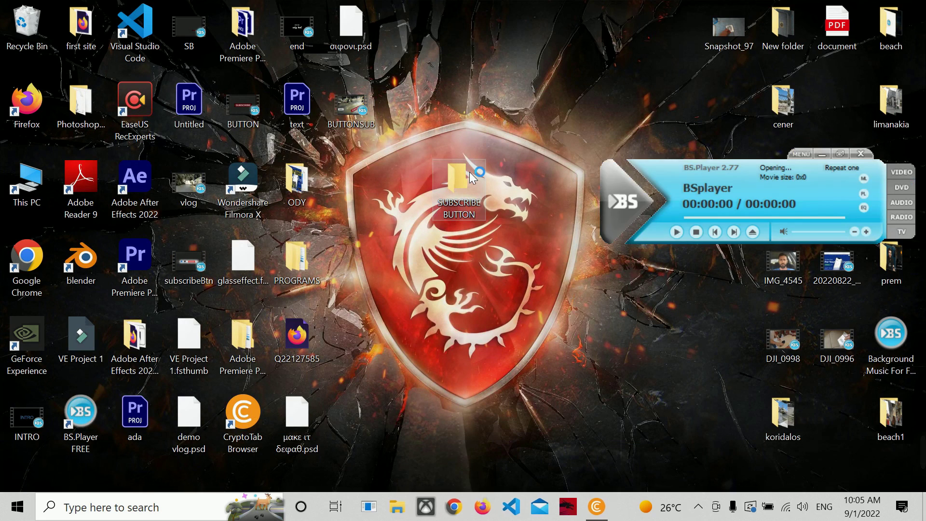